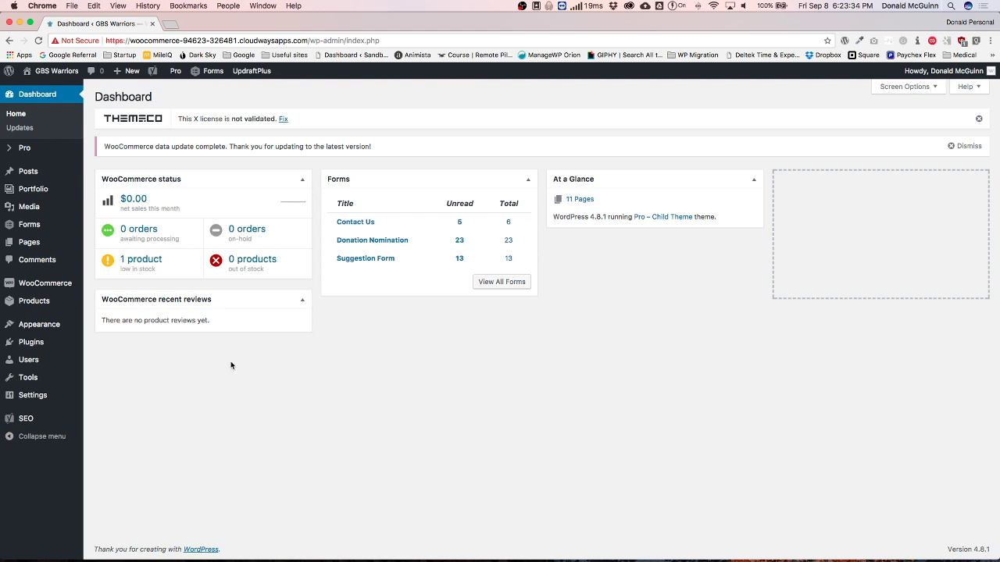
Go to WooCommerce Settings, Shipping tab, and start adding a new shipping zone.
{"action": "mouse_move", "coordinate": [54, 289]}
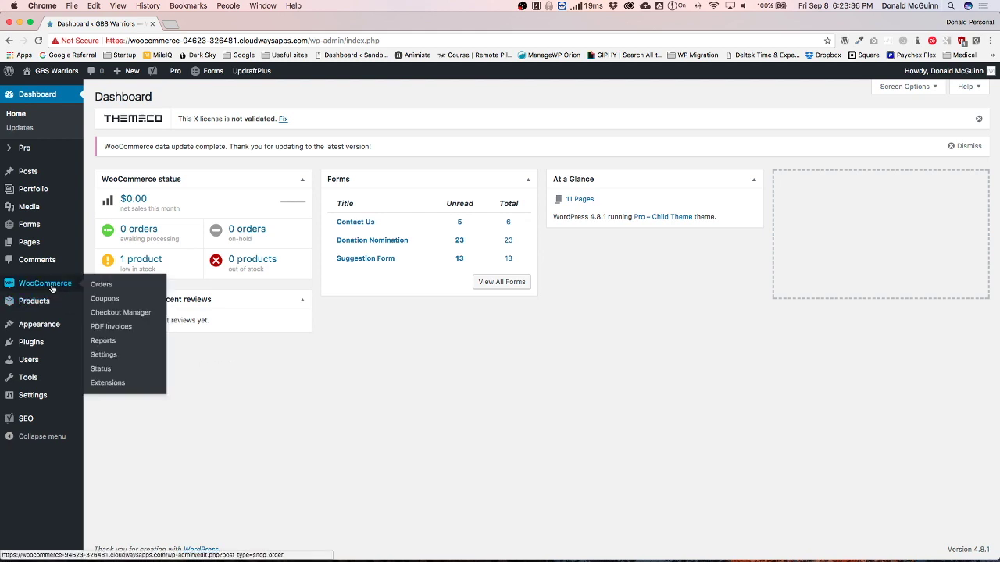
{"action": "left_click", "coordinate": [108, 356]}
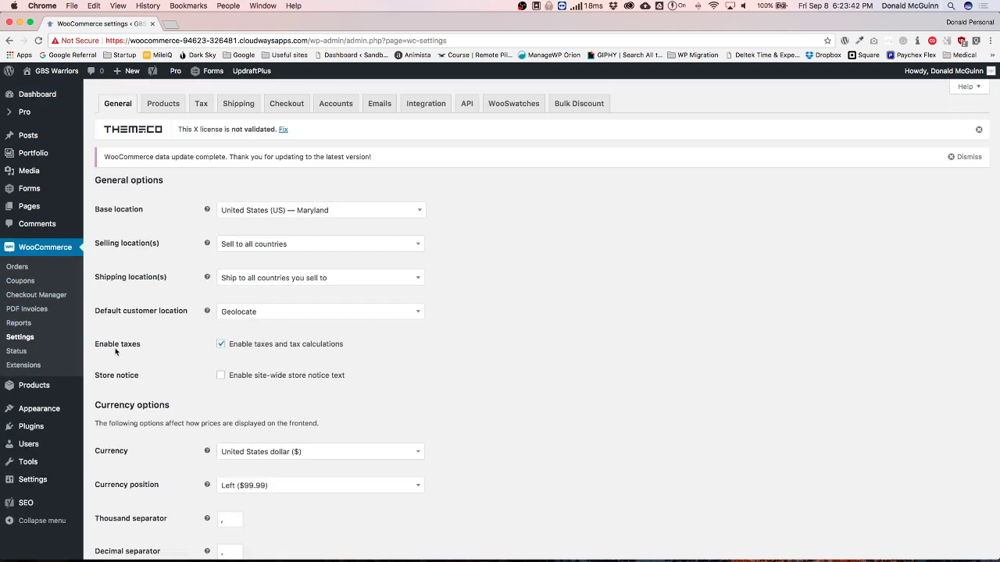
{"action": "left_click", "coordinate": [238, 106]}
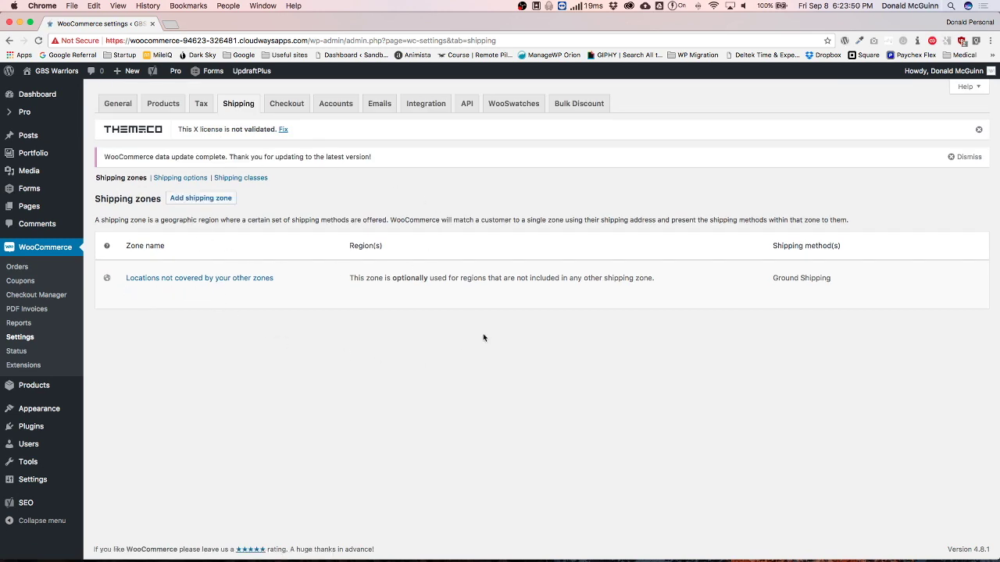
{"action": "mouse_move", "coordinate": [242, 293]}
{"action": "left_click", "coordinate": [200, 198]}
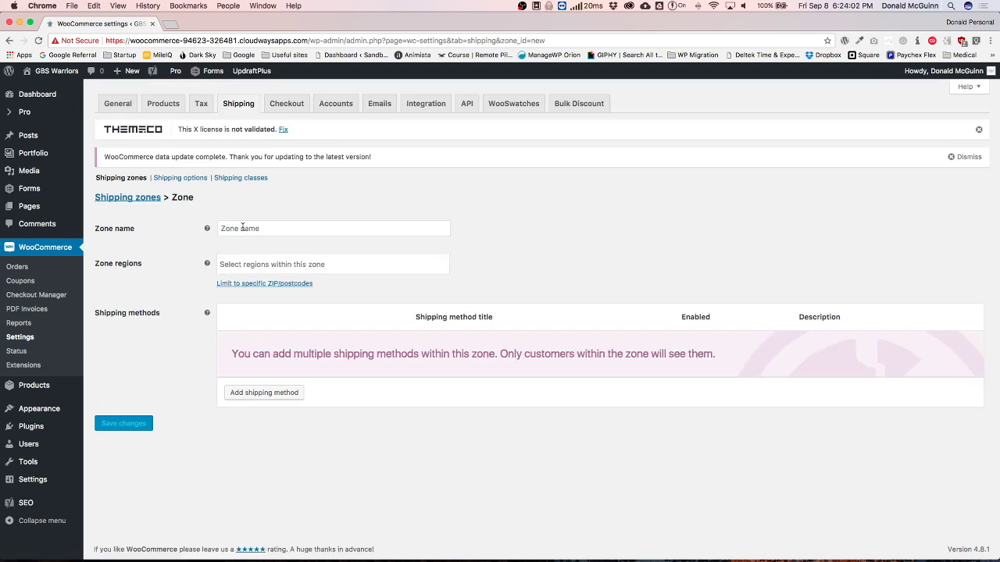
Name the zone 'Maryland', pick Maryland as its region, and save the zone.
{"action": "left_click", "coordinate": [244, 227]}
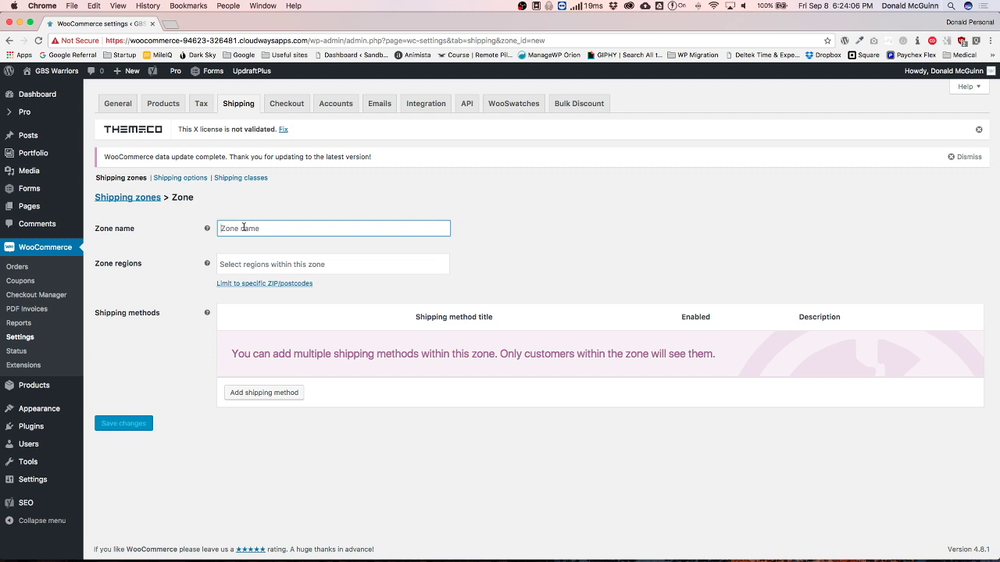
{"action": "type", "text": "Maryland"}
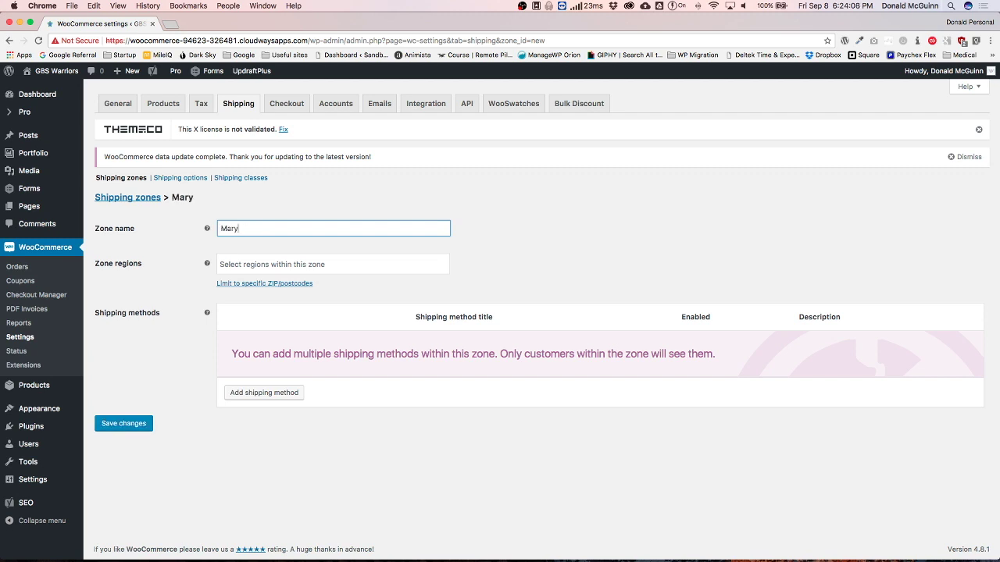
{"action": "left_click", "coordinate": [191, 243]}
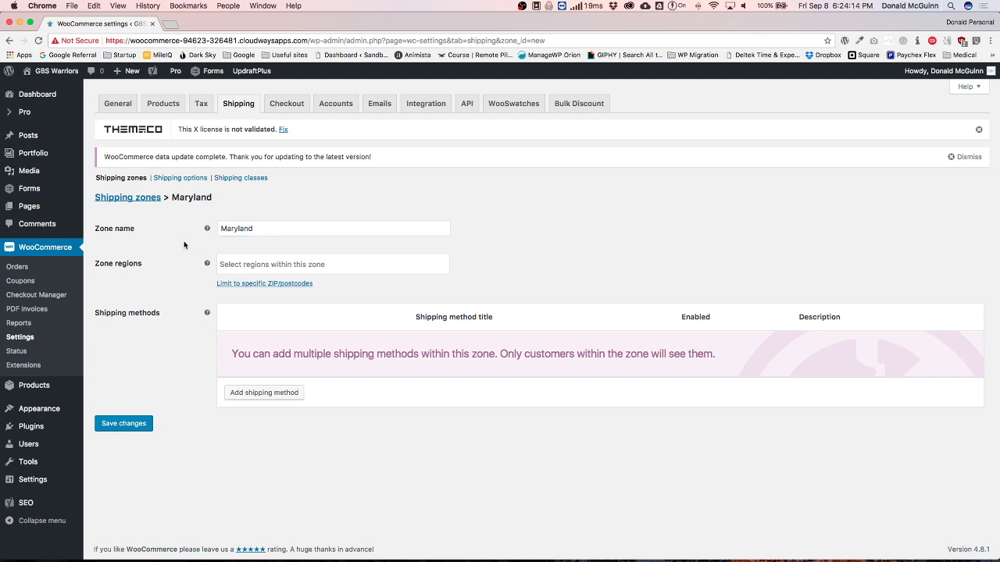
{"action": "left_click", "coordinate": [261, 264]}
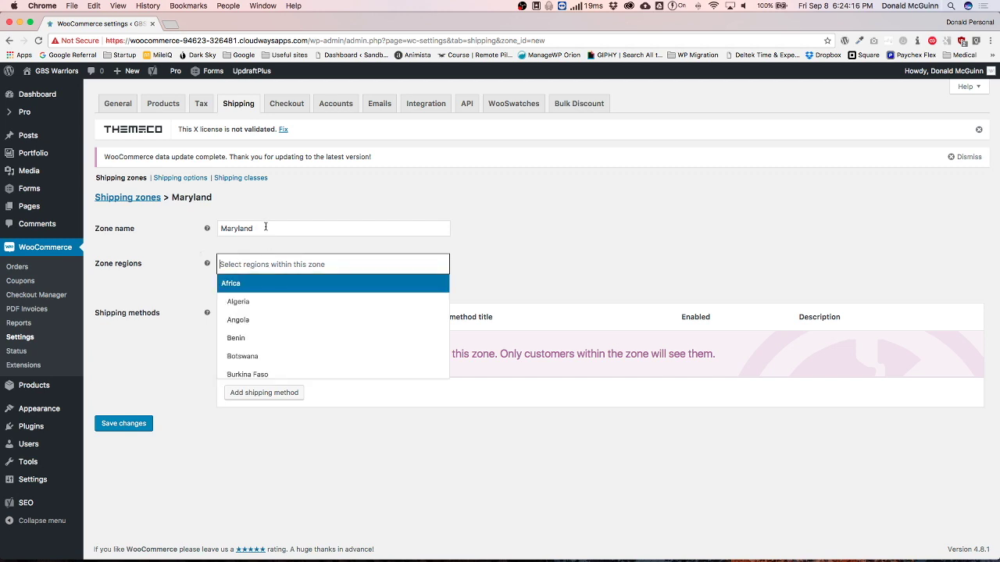
{"action": "left_click", "coordinate": [249, 265]}
{"action": "type", "text": "ma"}
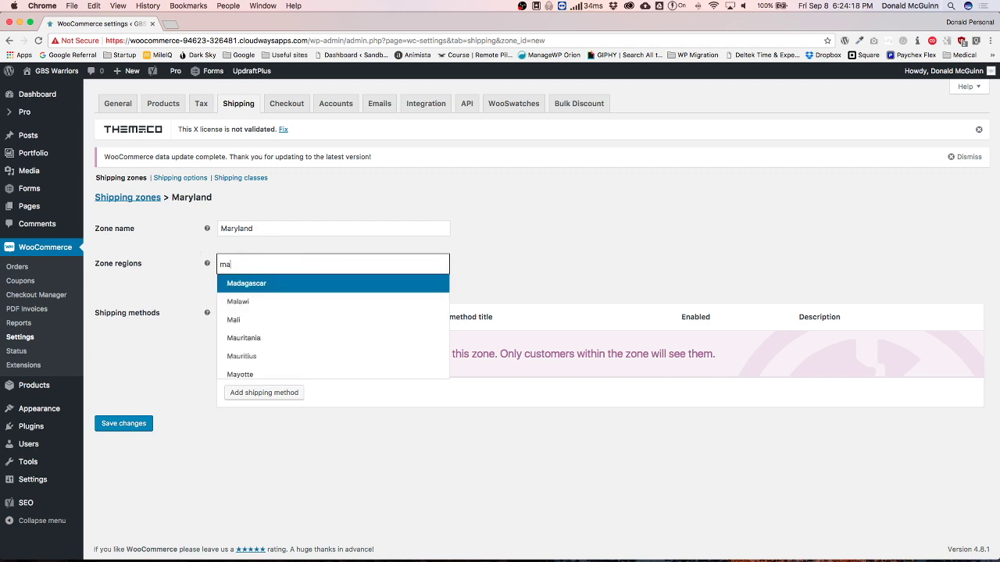
{"action": "type", "text": "ryland"}
{"action": "left_click", "coordinate": [245, 286]}
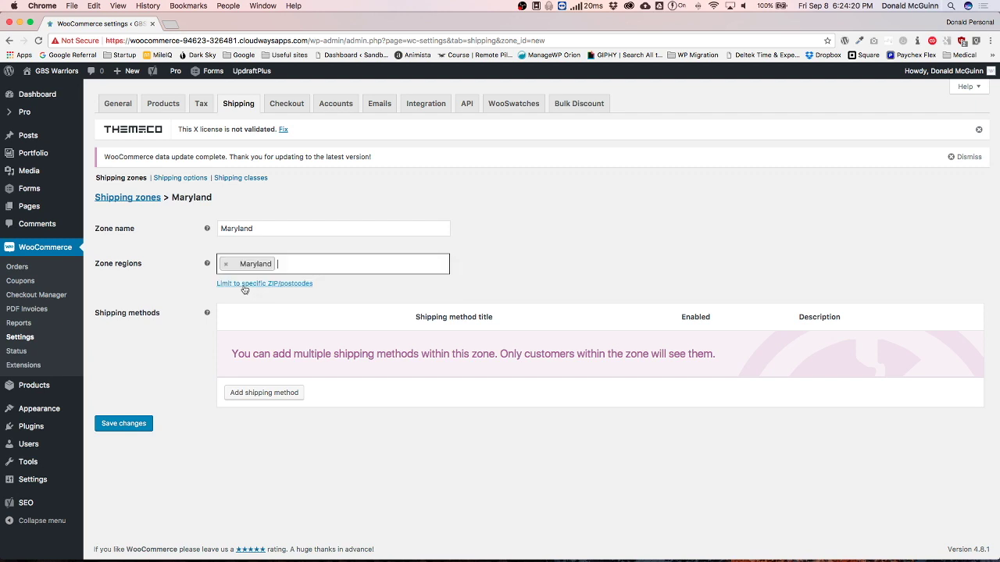
{"action": "left_click", "coordinate": [178, 286]}
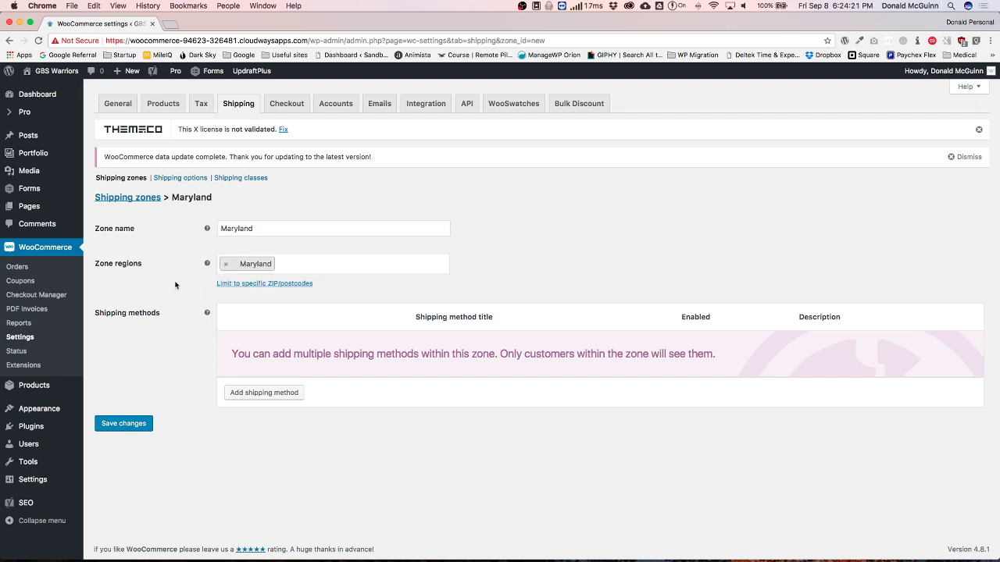
{"action": "left_click", "coordinate": [124, 425]}
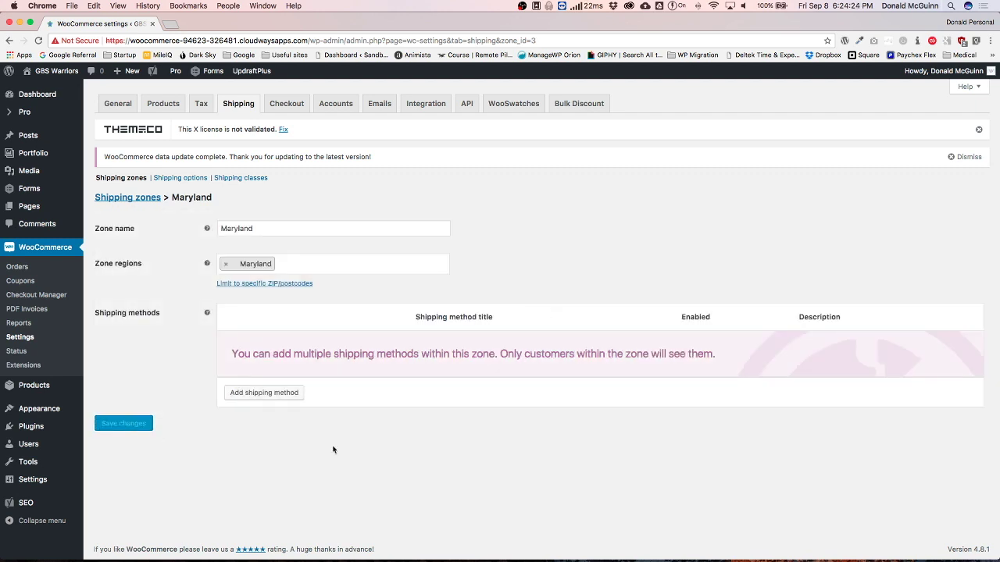
{"action": "left_click", "coordinate": [266, 393]}
Add Local pickup as a shipping method on the Maryland zone.
{"action": "left_click", "coordinate": [426, 320]}
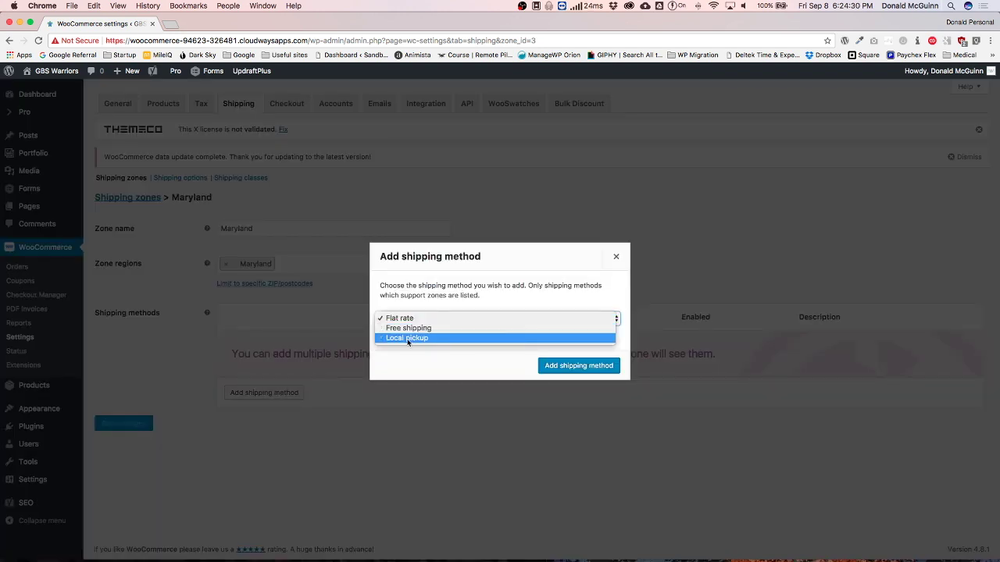
{"action": "left_click", "coordinate": [406, 339]}
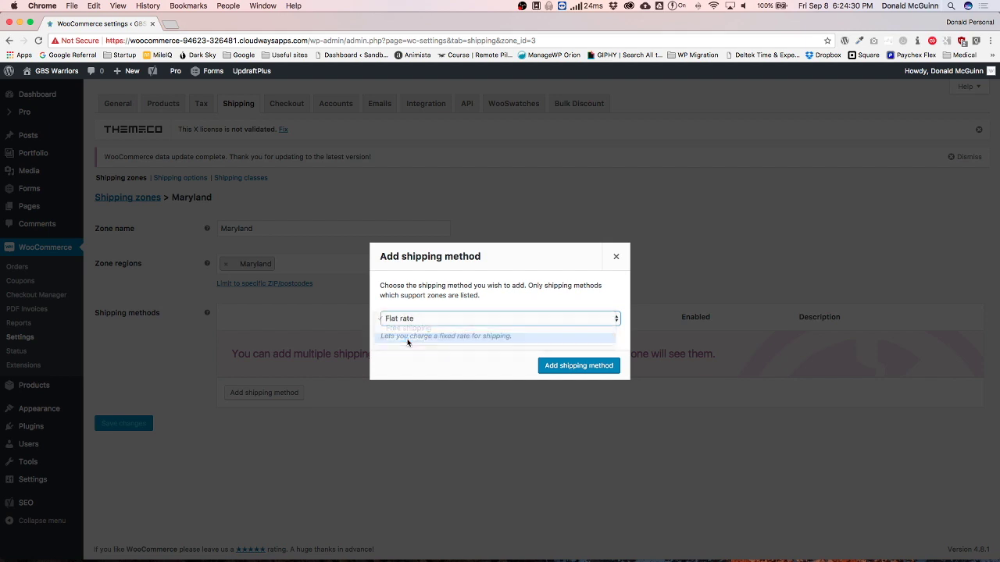
{"action": "left_click", "coordinate": [579, 371]}
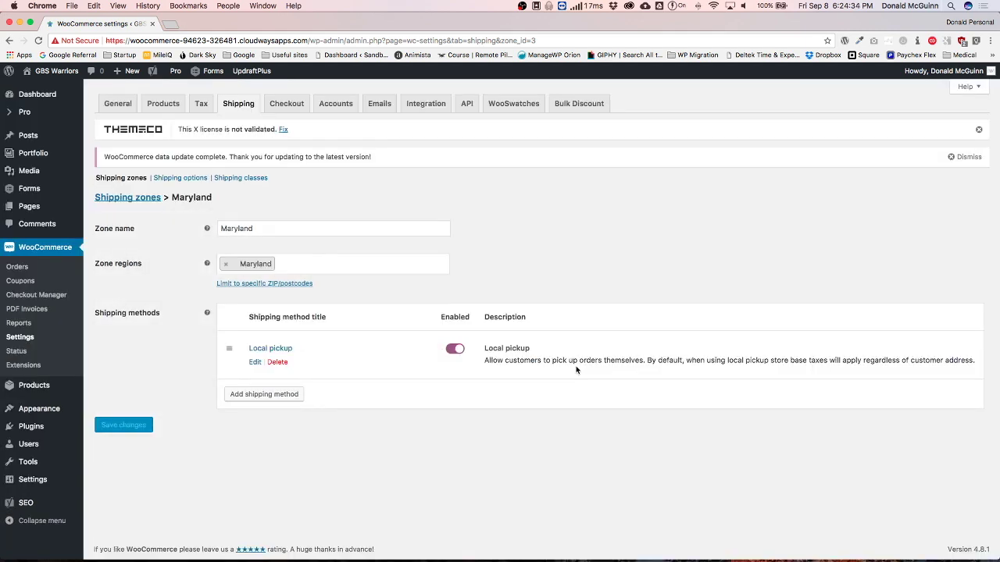
Keep Local pickup taxable with a cost of 0 and save its settings.
{"action": "left_click", "coordinate": [266, 351]}
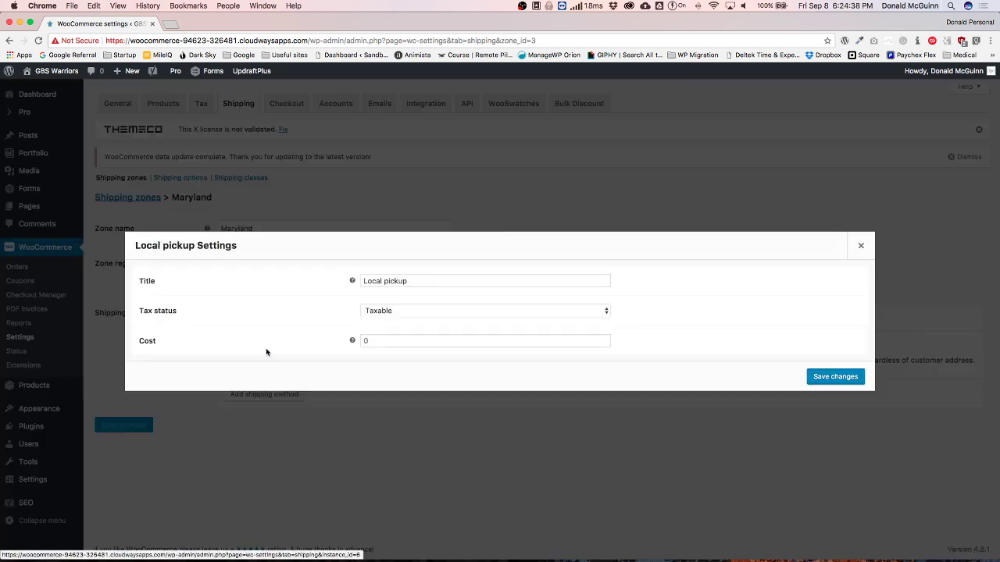
{"action": "left_click_drag", "start_coordinate": [420, 283], "coordinate": [346, 281]}
{"action": "left_click", "coordinate": [405, 312]}
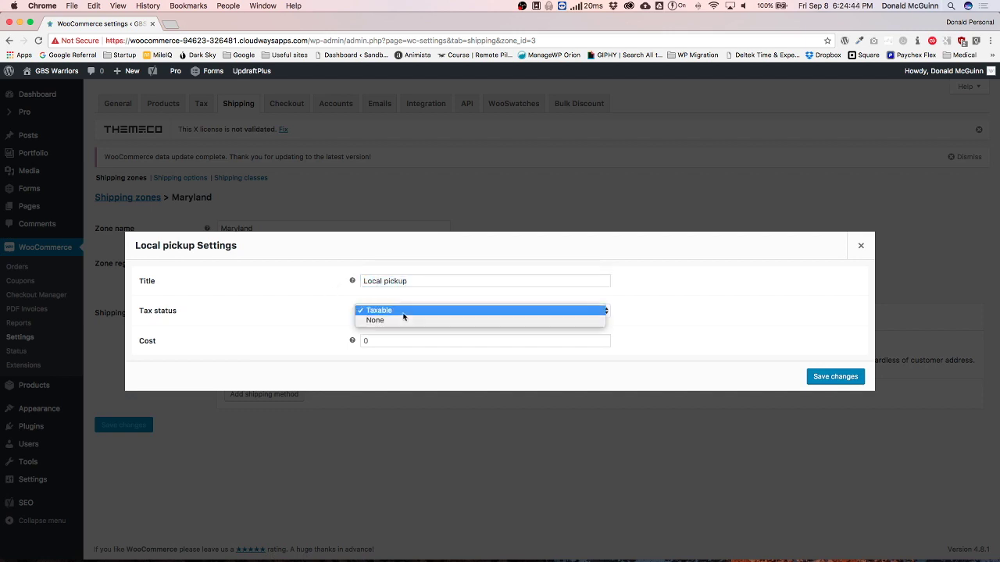
{"action": "left_click", "coordinate": [313, 317]}
{"action": "left_click", "coordinate": [381, 340]}
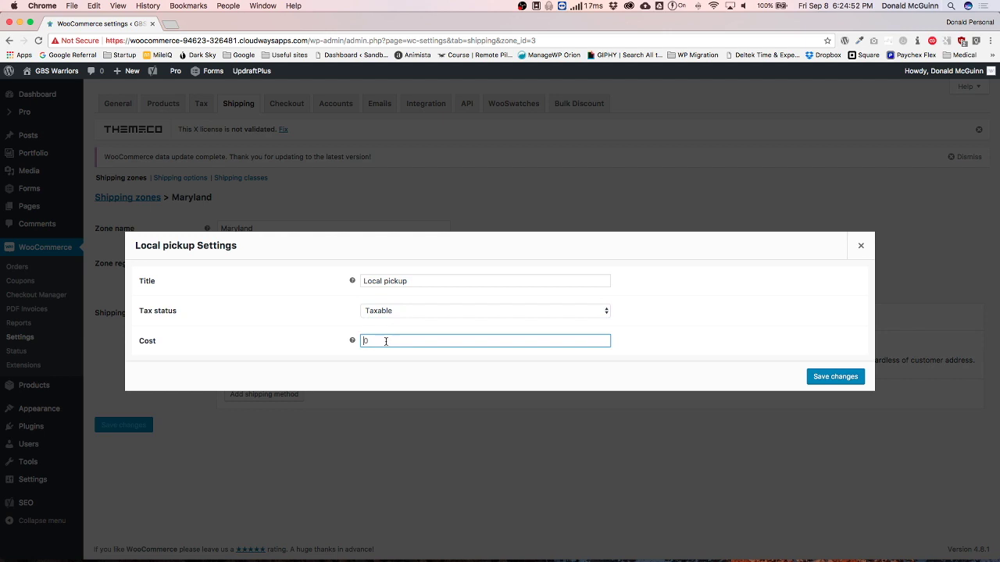
{"action": "left_click", "coordinate": [829, 377]}
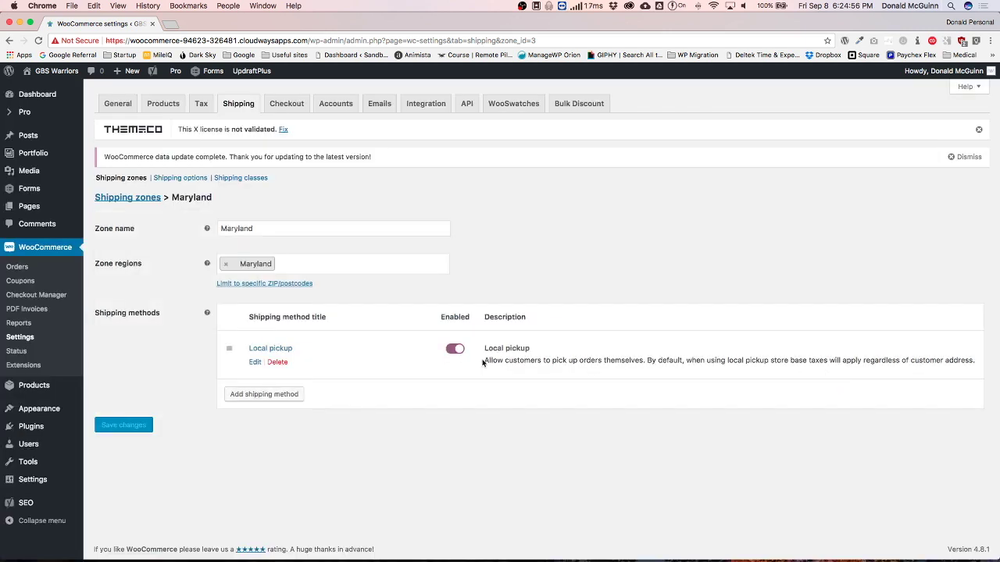
Add a second Flat rate shipping method to the Maryland zone.
{"action": "left_click", "coordinate": [261, 395]}
{"action": "left_click", "coordinate": [399, 319]}
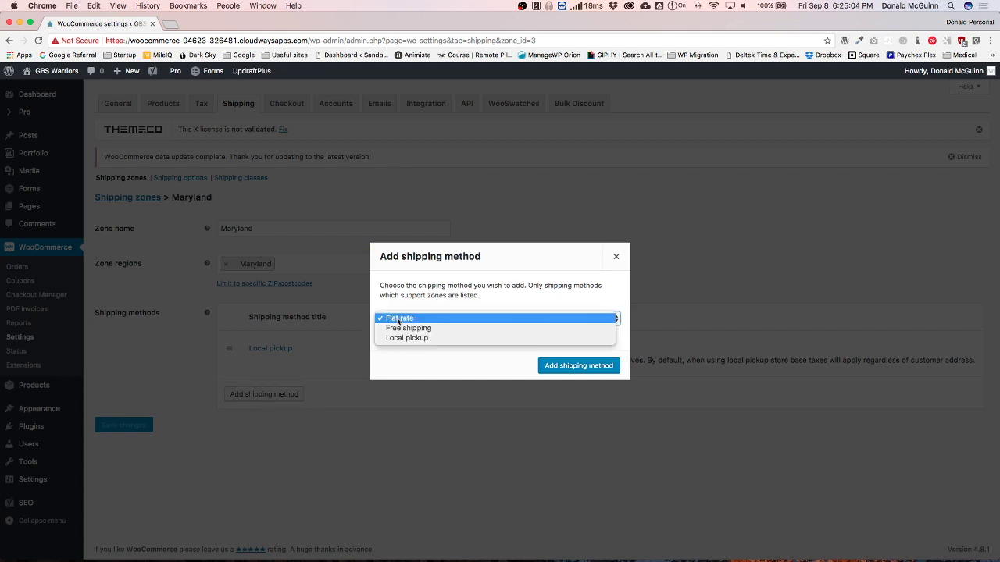
{"action": "left_click", "coordinate": [401, 319]}
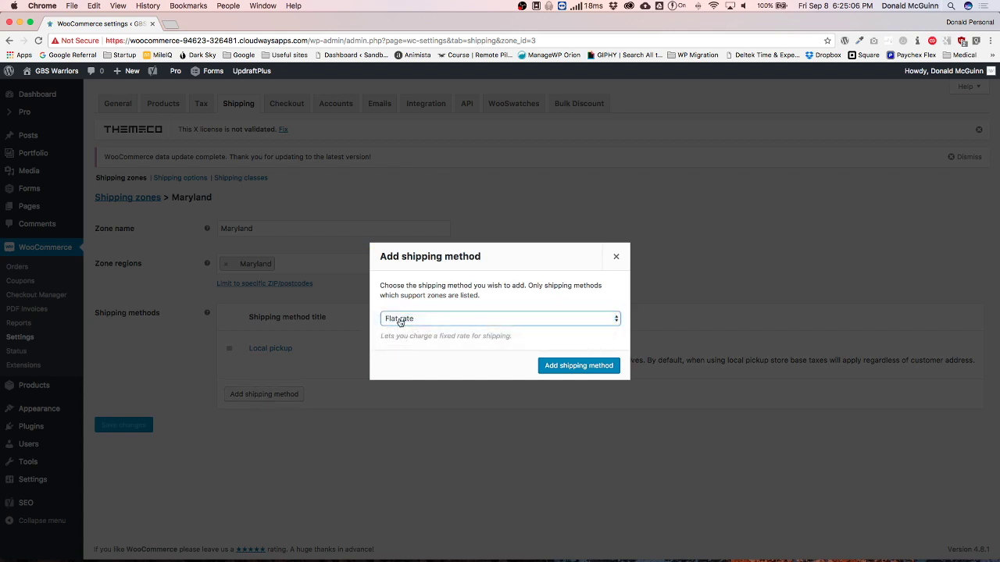
{"action": "left_click", "coordinate": [576, 366]}
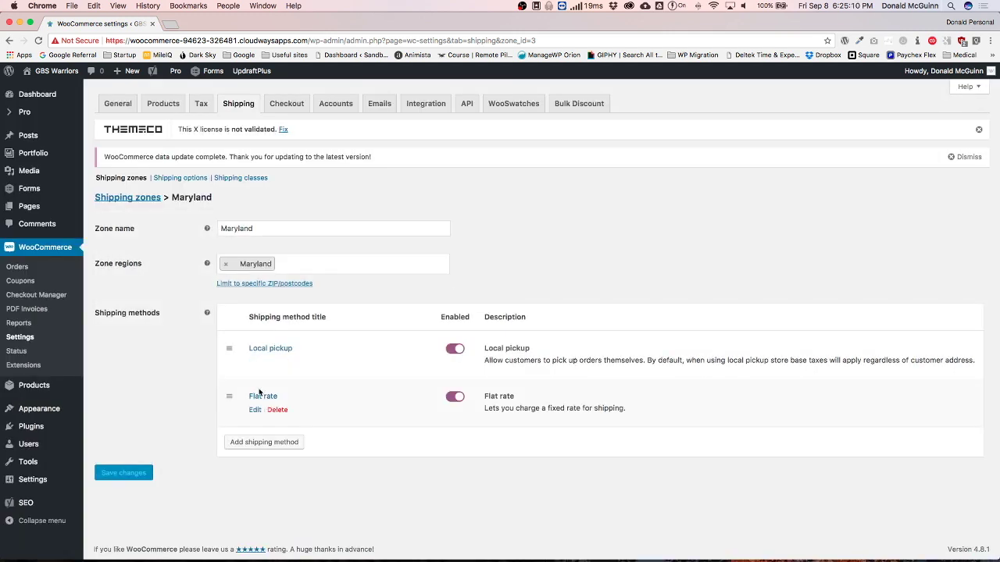
Retitle the Flat rate method 'Ground Shipping' with cost 9.99 and save.
{"action": "scroll", "coordinate": [159, 395], "scroll_direction": "down", "scroll_amount": 1}
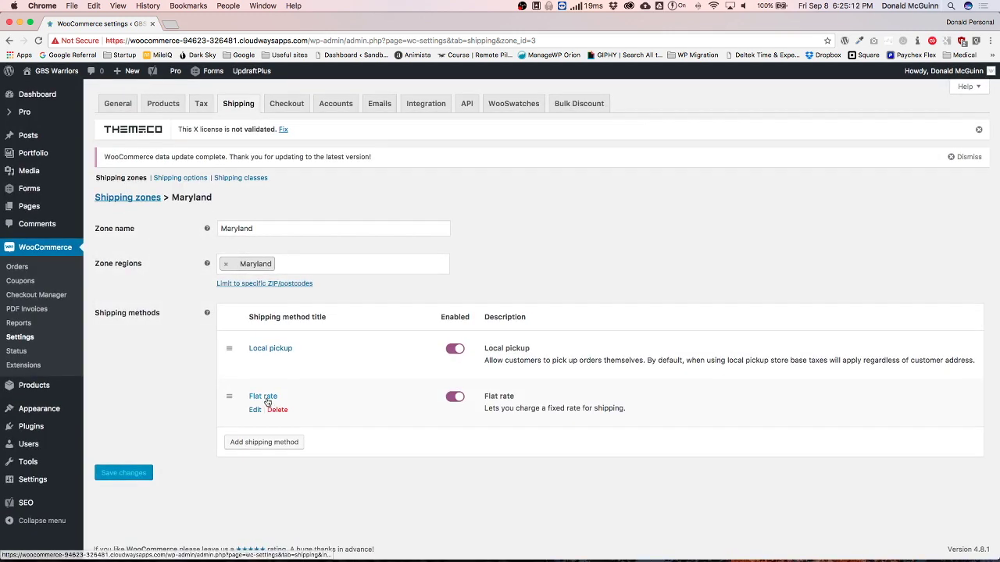
{"action": "left_click", "coordinate": [255, 407]}
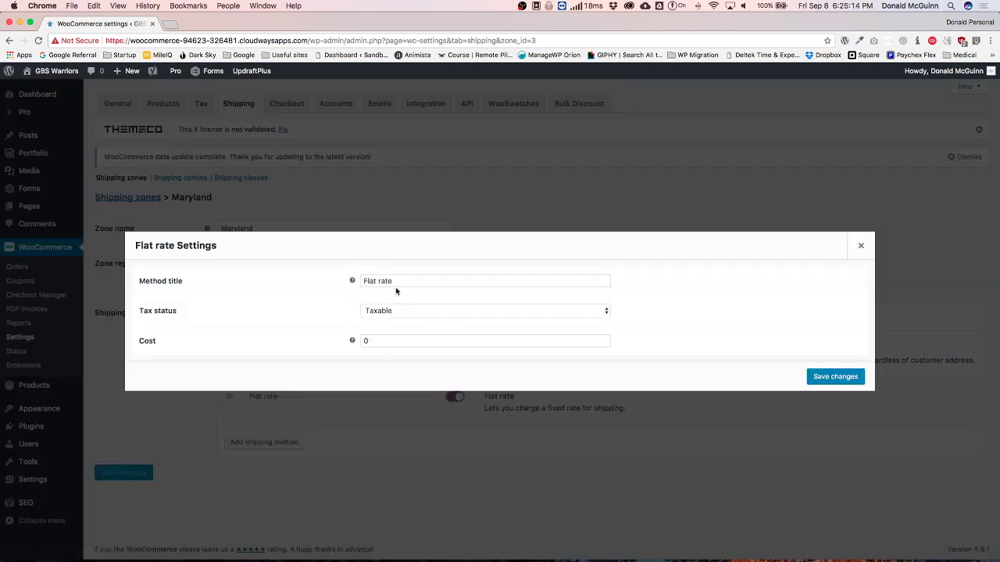
{"action": "left_click_drag", "start_coordinate": [395, 283], "coordinate": [319, 286]}
{"action": "type", "text": "Gr"}
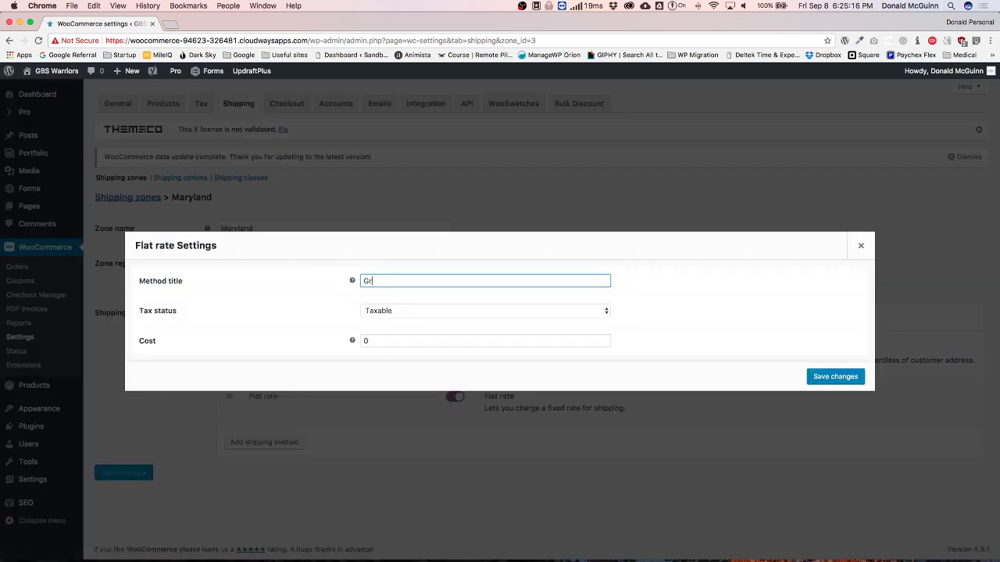
{"action": "type", "text": "ound Shipping"}
{"action": "left_click", "coordinate": [402, 341]}
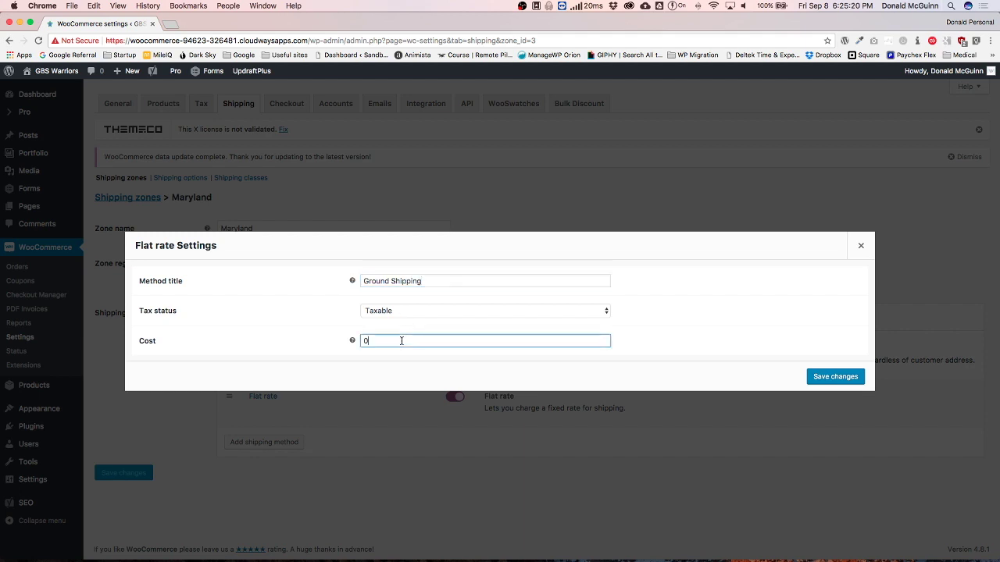
{"action": "key", "text": "BackSpace"}
{"action": "left_click", "coordinate": [666, 343]}
{"action": "left_click", "coordinate": [831, 379]}
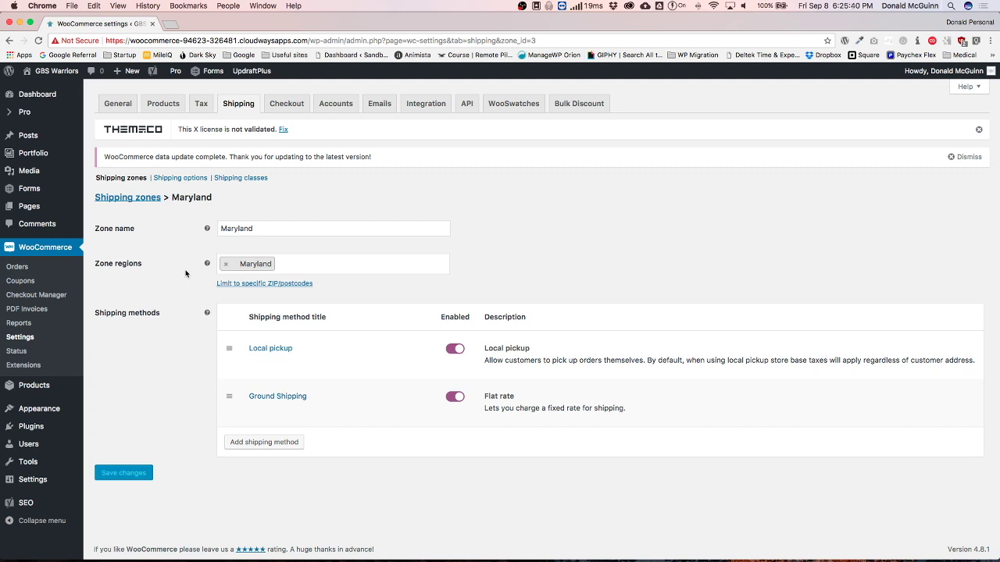
Start a new shipping zone named 'Rest of the World'.
{"action": "left_click", "coordinate": [133, 200]}
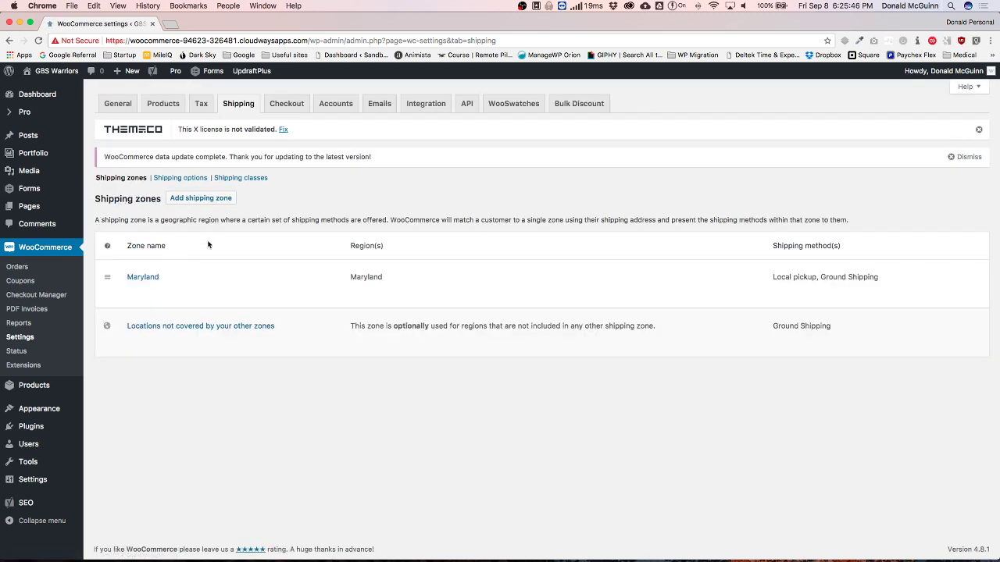
{"action": "left_click", "coordinate": [201, 198]}
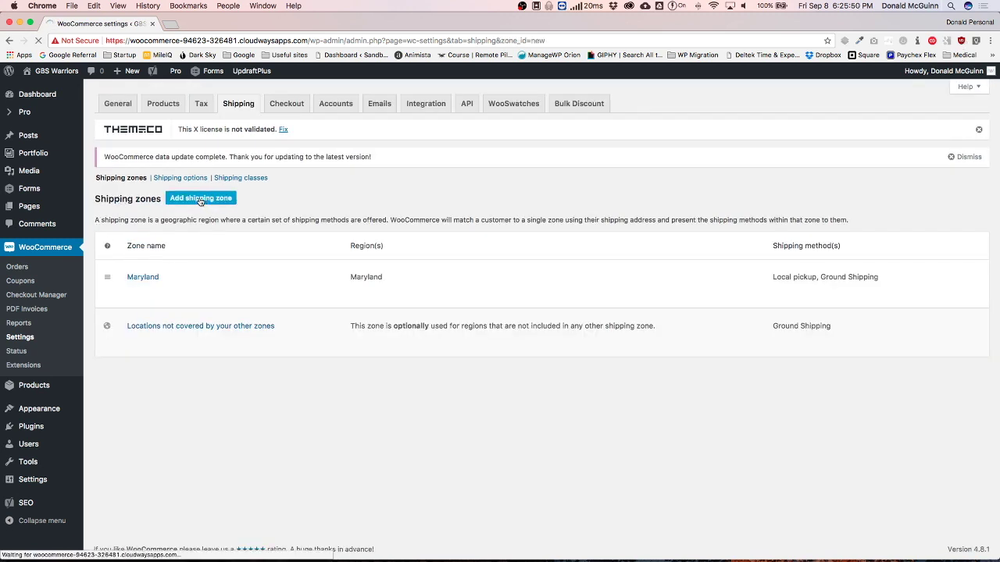
{"action": "left_click", "coordinate": [267, 228]}
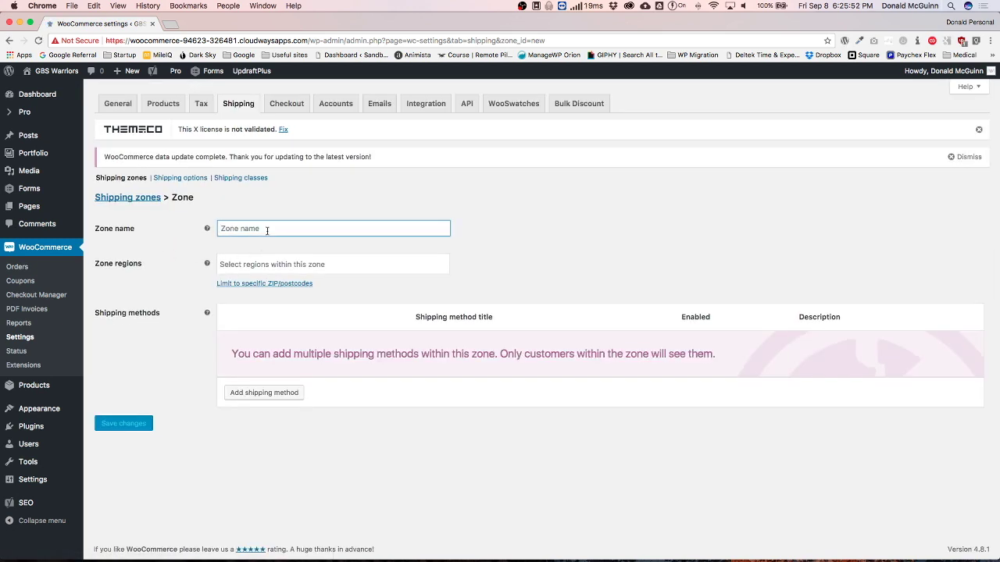
{"action": "type", "text": "Rest of "}
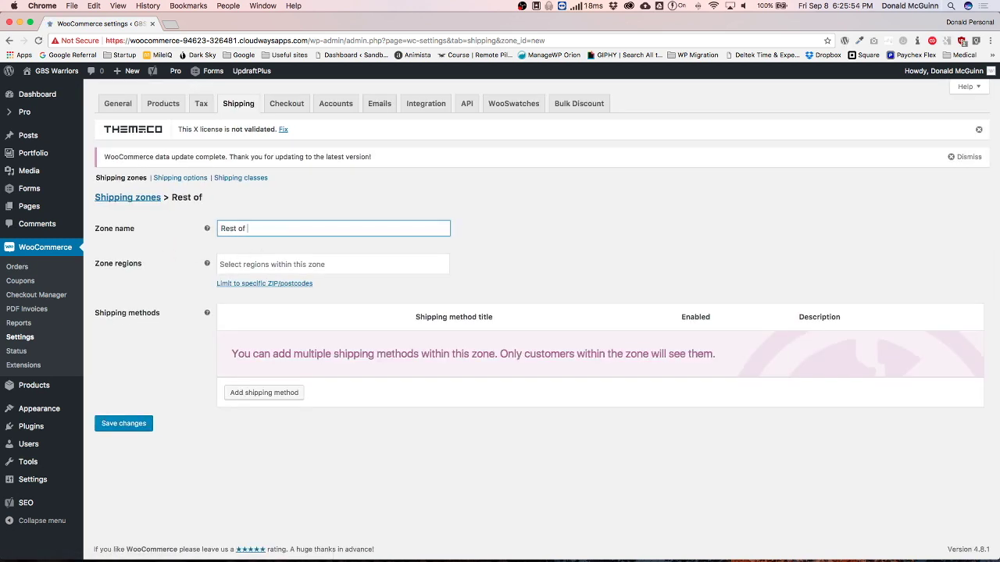
{"action": "type", "text": "the World"}
Set the zone's region to United States (US) and save it.
{"action": "left_click", "coordinate": [279, 263]}
{"action": "type", "text": "United"}
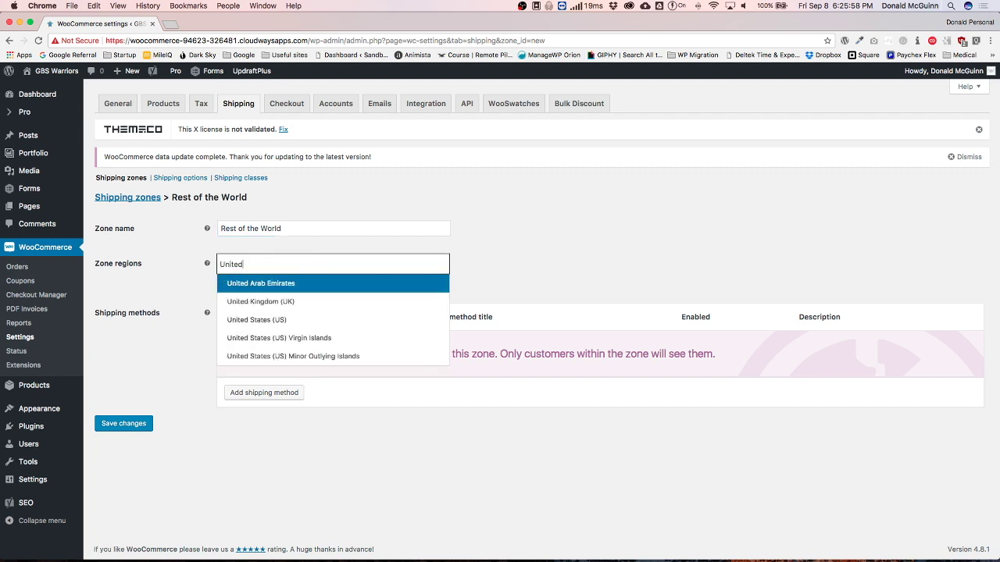
{"action": "left_click", "coordinate": [260, 319]}
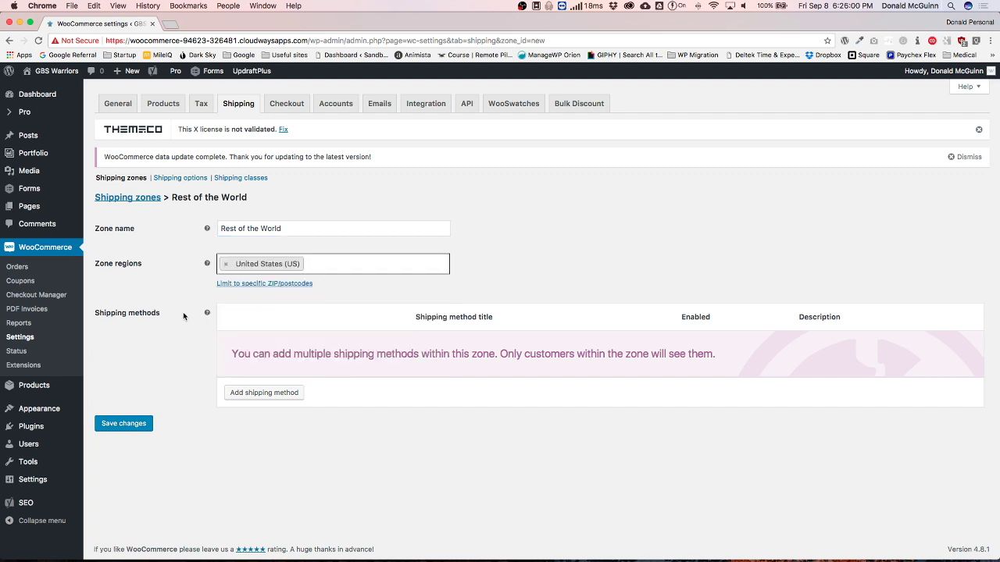
{"action": "left_click", "coordinate": [122, 424]}
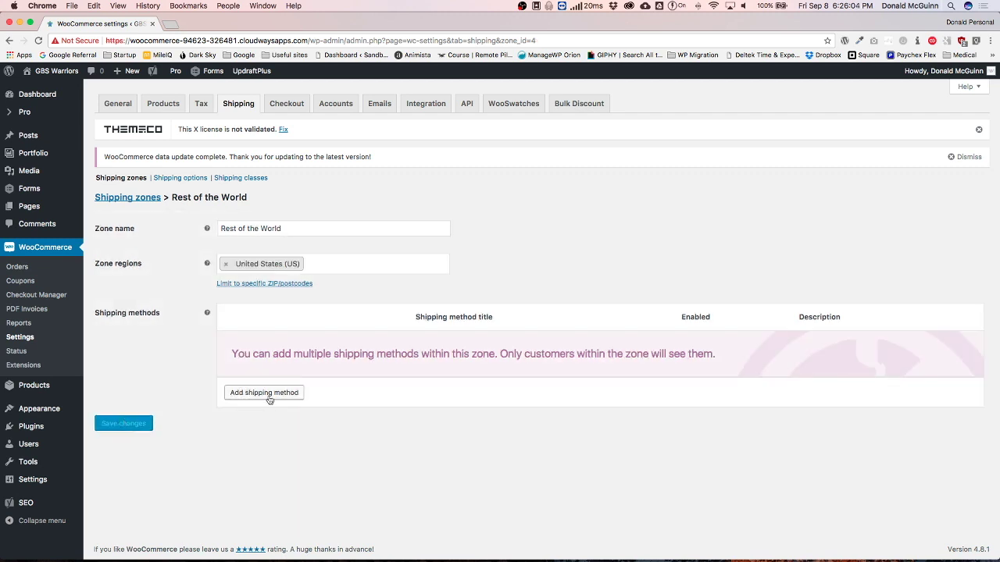
Add a Flat rate shipping method to the Rest of the World zone.
{"action": "left_click", "coordinate": [264, 392]}
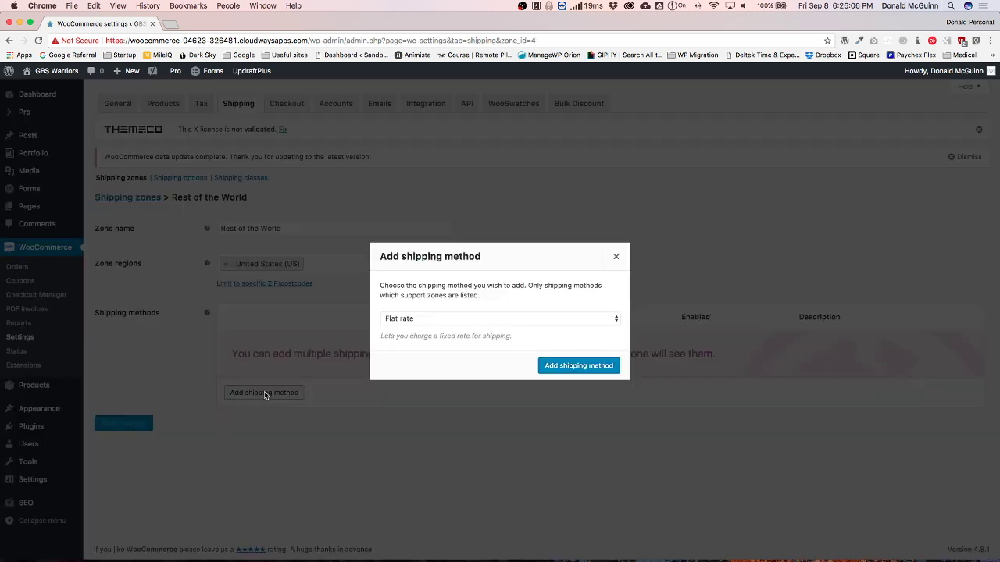
{"action": "left_click", "coordinate": [414, 319]}
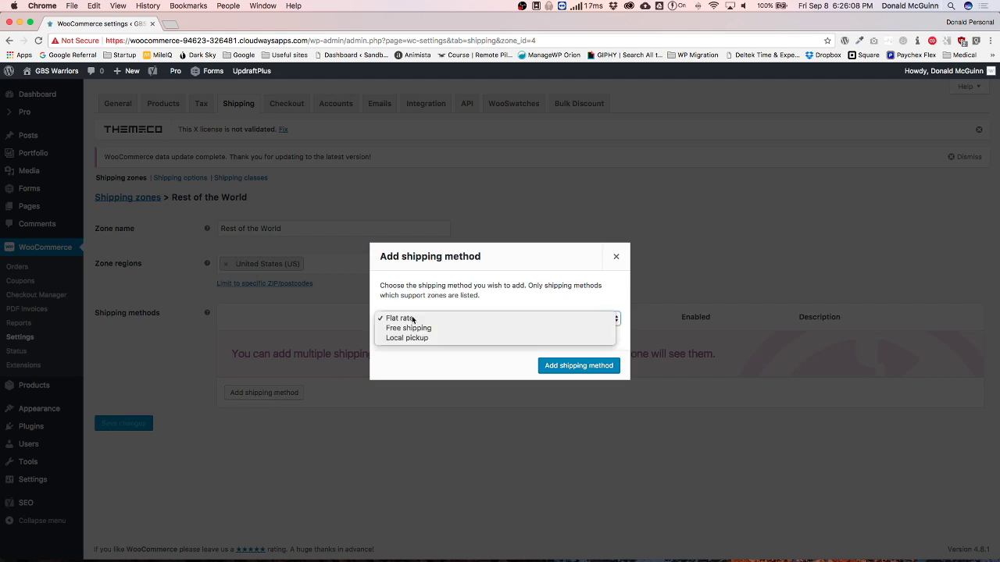
{"action": "left_click", "coordinate": [413, 318]}
{"action": "left_click", "coordinate": [582, 368]}
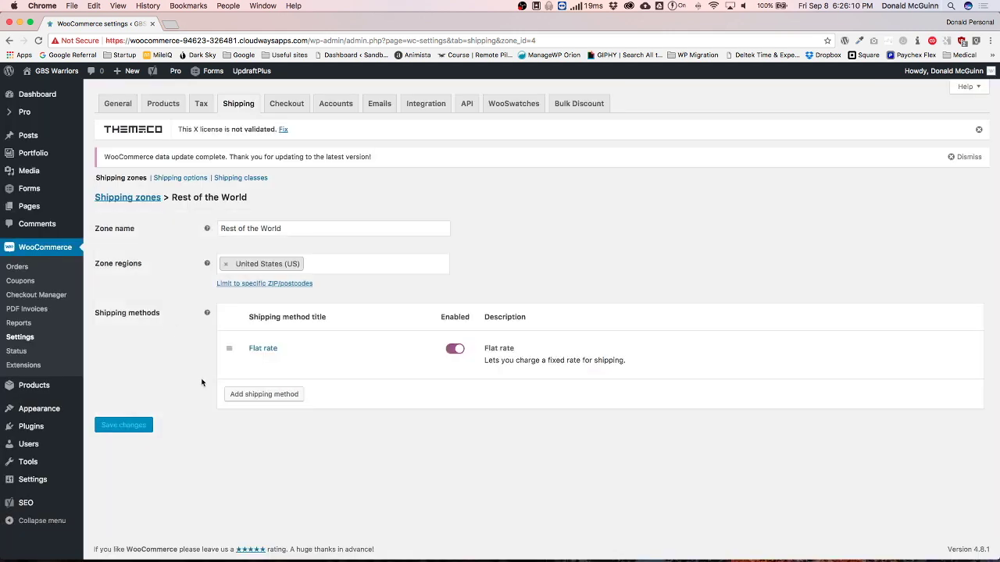
Title the method 'Ground Shipping' with cost 9.99, save, and return to zones.
{"action": "left_click", "coordinate": [259, 348]}
{"action": "left_click", "coordinate": [363, 280]}
{"action": "key", "text": "super+a"}
{"action": "type", "text": "Groun"}
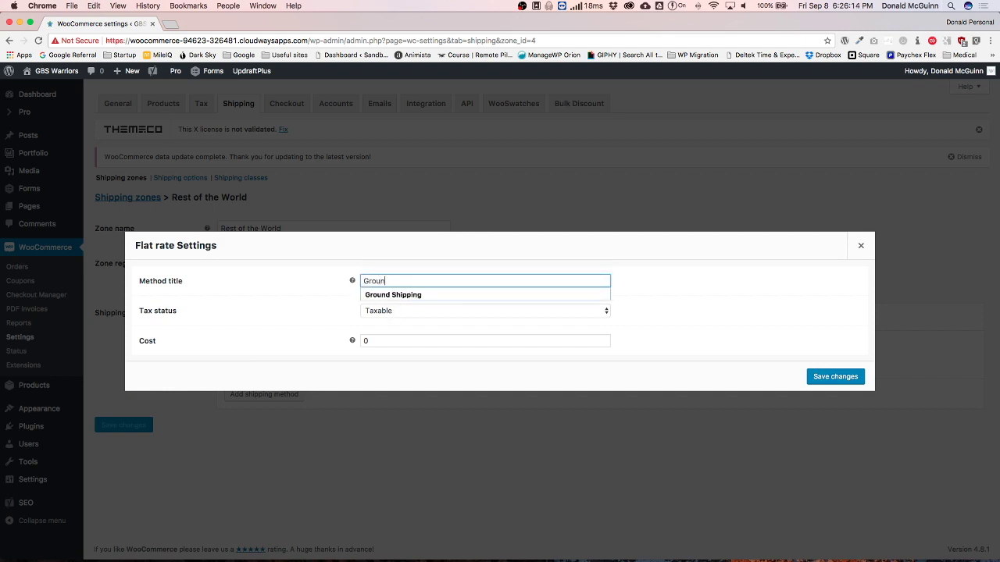
{"action": "key", "text": "Down"}
{"action": "key", "text": "Tab"}
{"action": "key", "text": "Tab"}
{"action": "type", "text": "9.99"}
{"action": "left_click", "coordinate": [710, 303]}
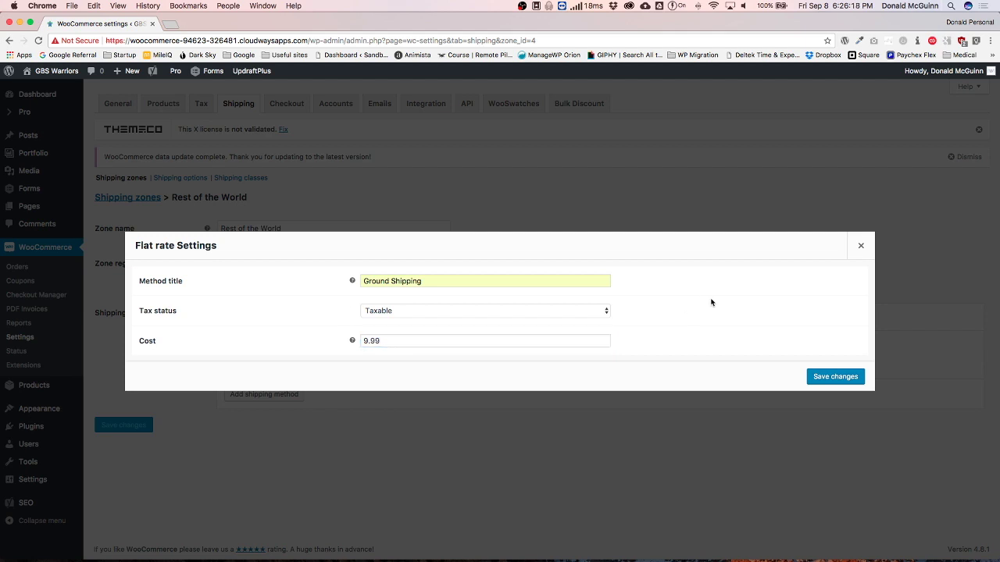
{"action": "left_click", "coordinate": [832, 377]}
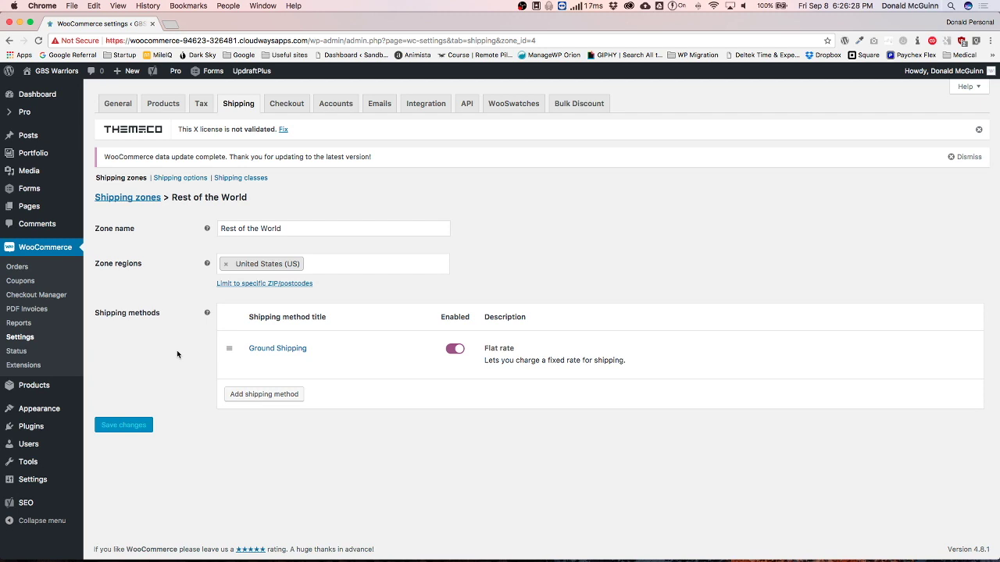
{"action": "left_click", "coordinate": [135, 199]}
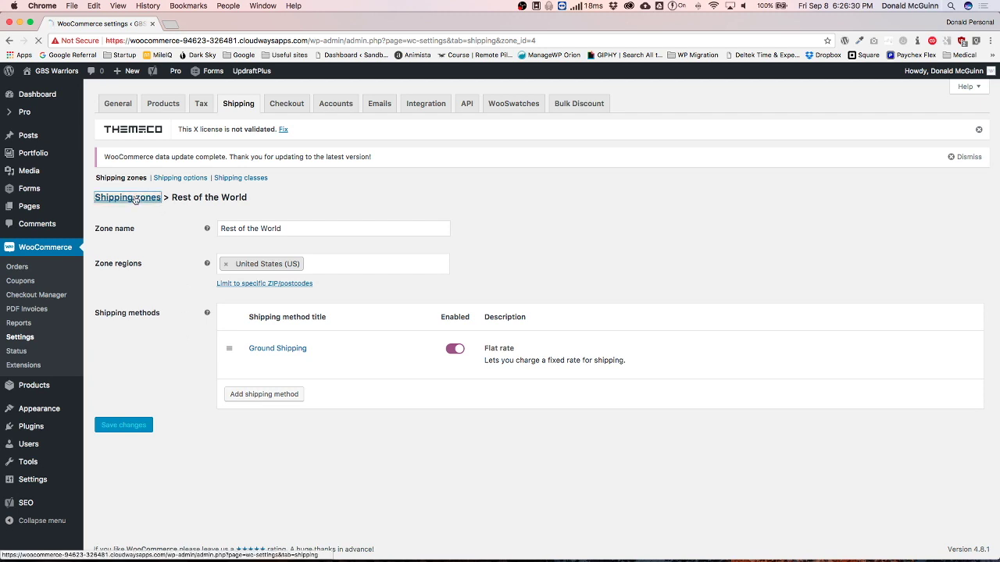
Delete Ground Shipping from 'Locations not covered by your other zones' and save.
{"action": "mouse_move", "coordinate": [235, 381]}
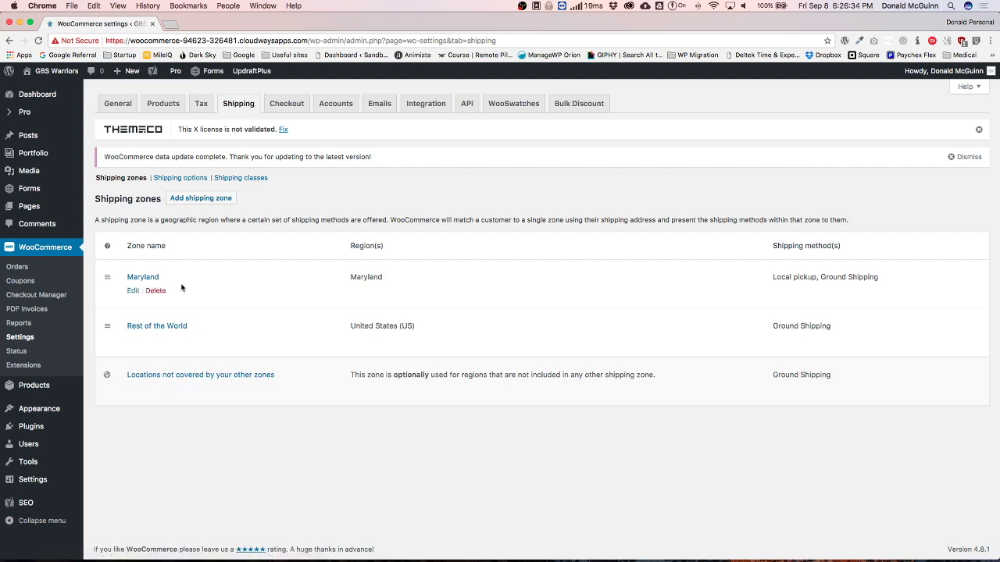
{"action": "left_click", "coordinate": [164, 375]}
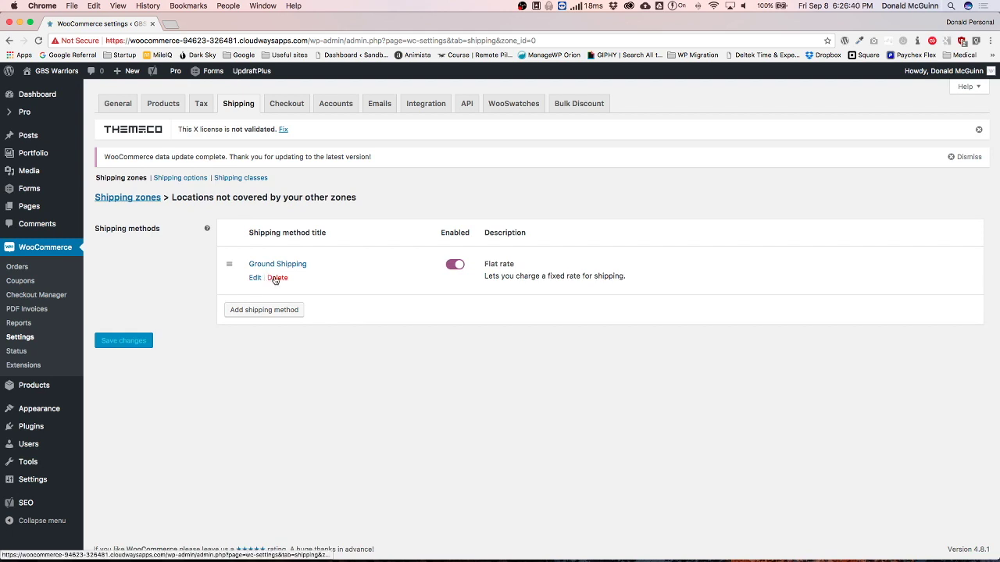
{"action": "left_click", "coordinate": [277, 280]}
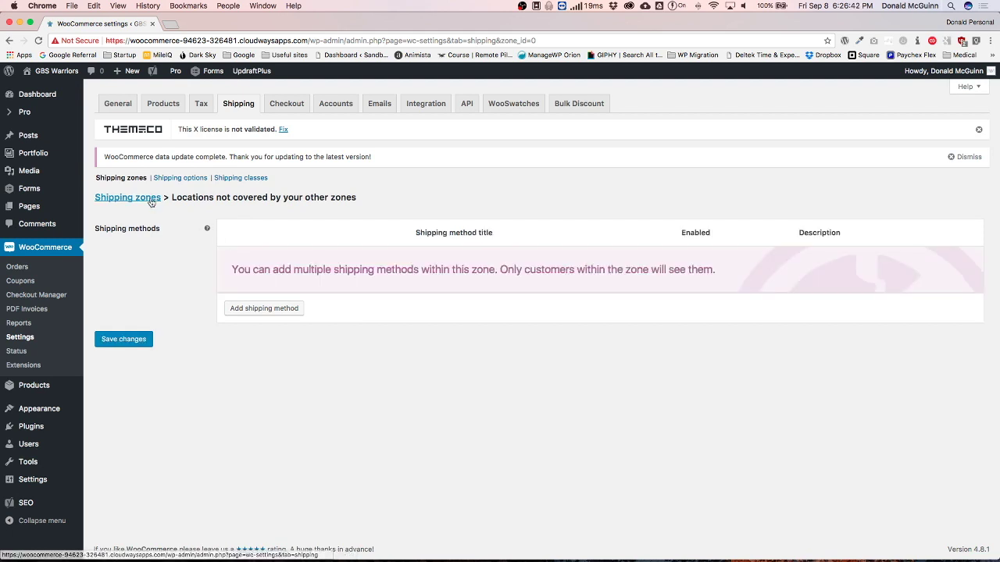
{"action": "left_click", "coordinate": [130, 336]}
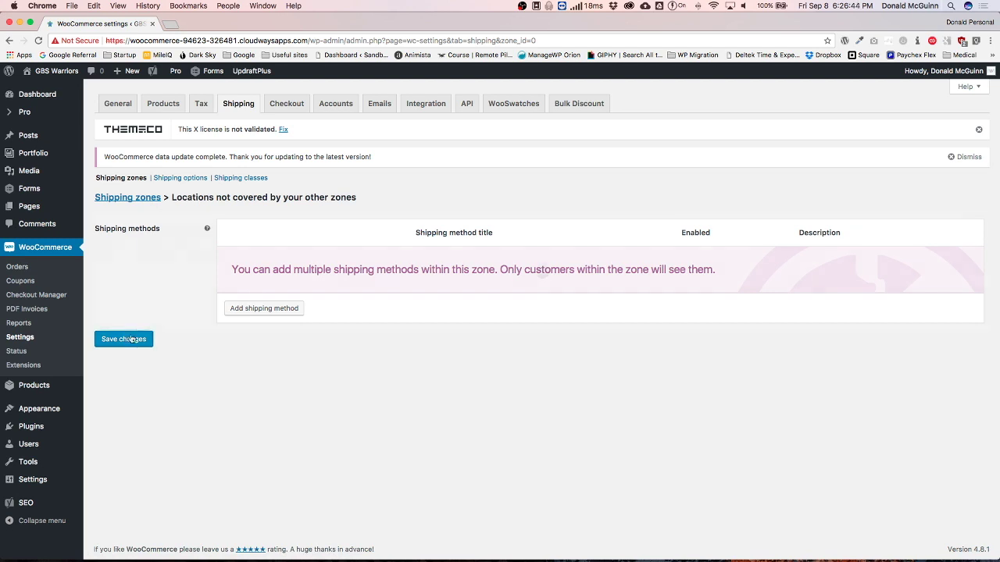
Return to the zones list and open the GBS Warriors storefront in a new tab.
{"action": "left_click", "coordinate": [135, 199]}
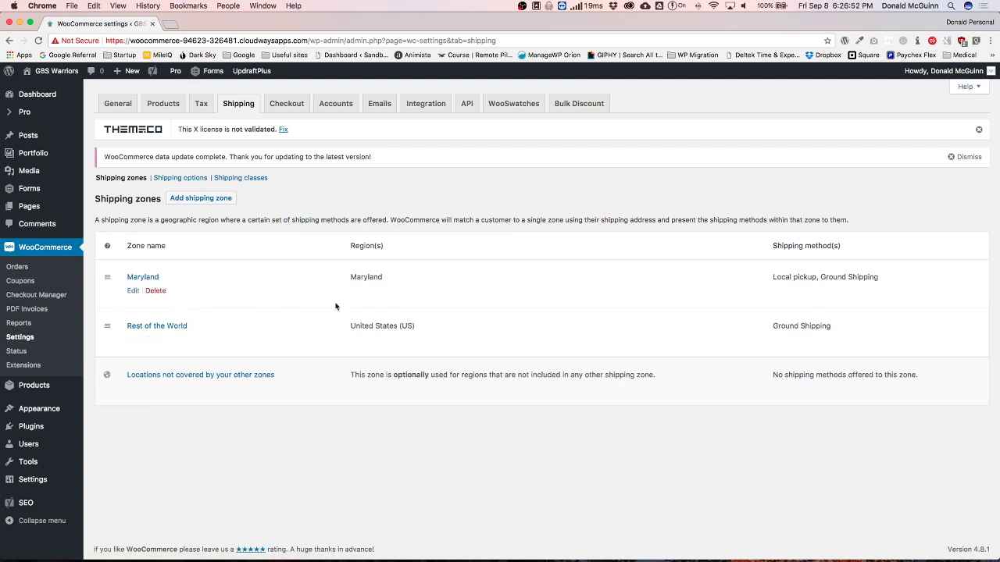
{"action": "left_click", "coordinate": [72, 70], "text": "super"}
{"action": "left_click", "coordinate": [204, 24]}
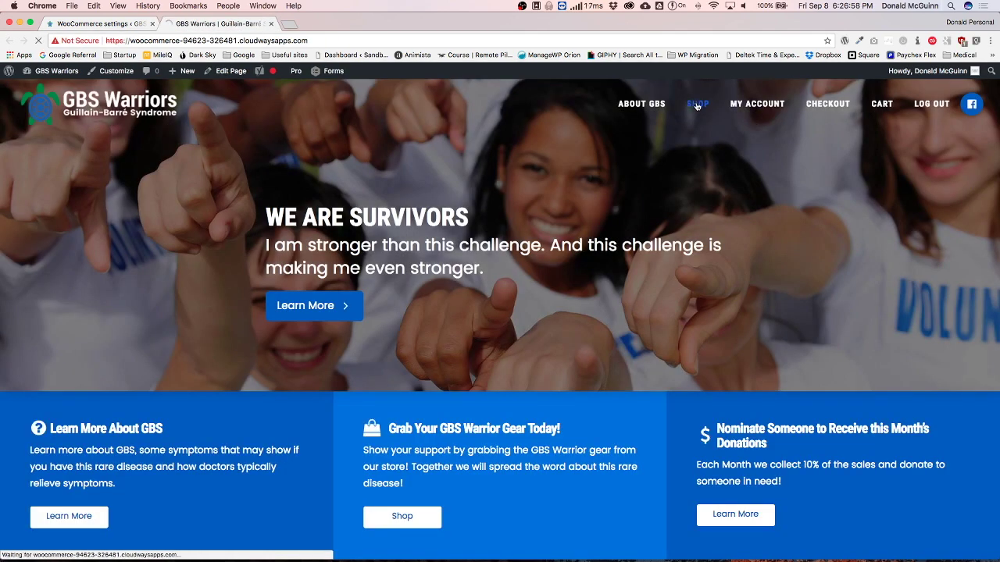
Add the temporary tattoo from the shop to the cart and view the cart.
{"action": "left_click", "coordinate": [696, 105]}
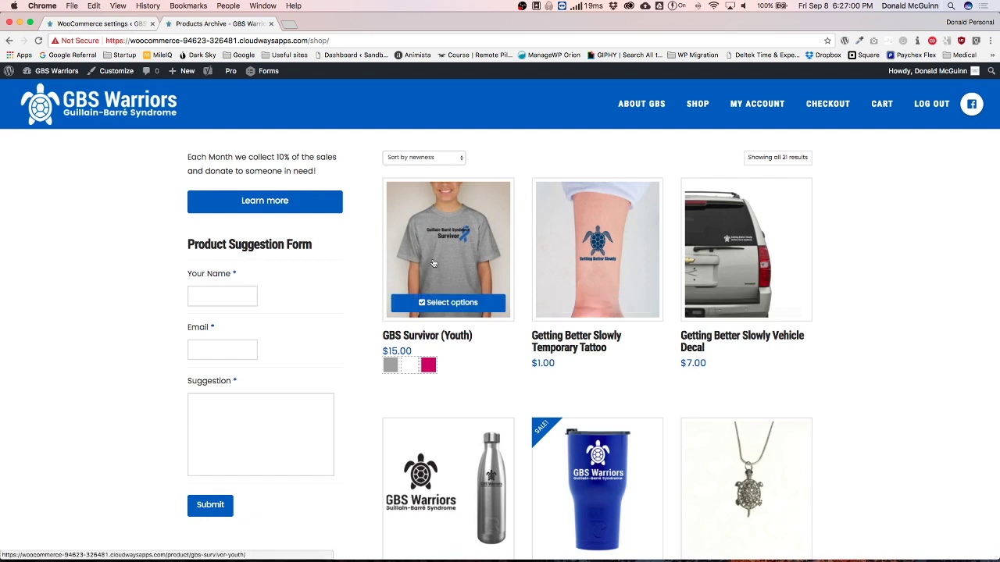
{"action": "left_click", "coordinate": [597, 304]}
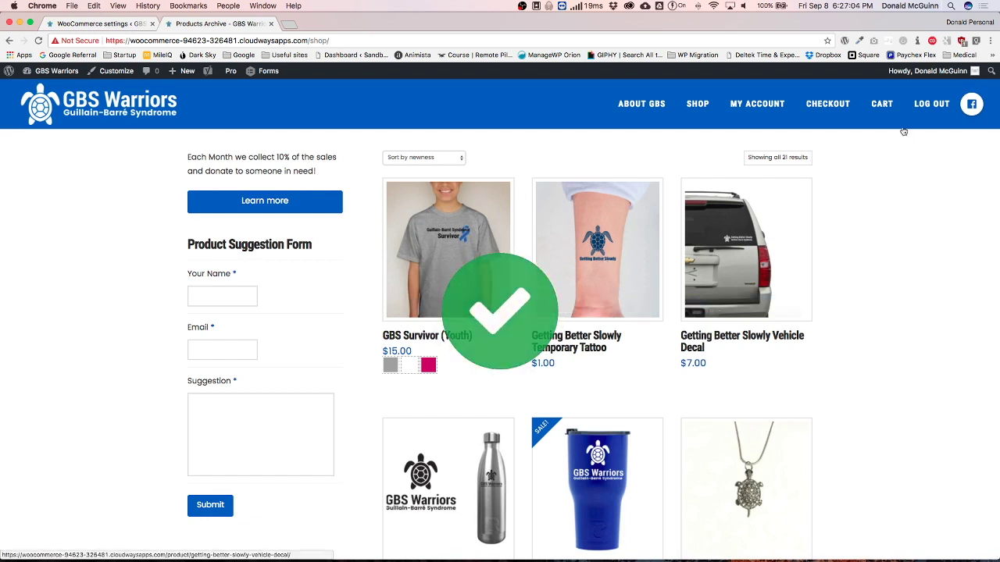
{"action": "left_click", "coordinate": [881, 105]}
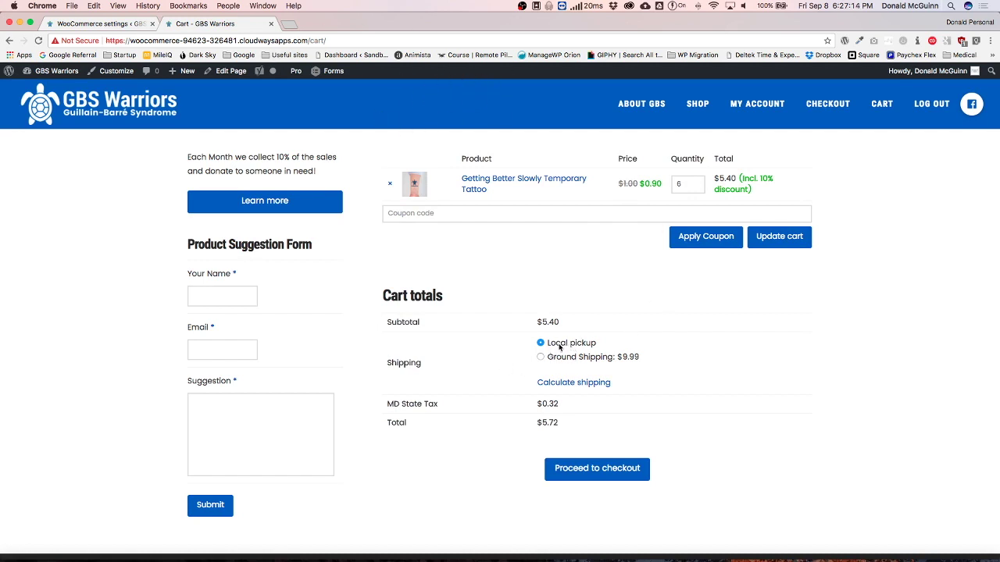
Choose Ground Shipping $9.99 and confirm the checkout total of $15.71.
{"action": "left_click_drag", "start_coordinate": [560, 348], "coordinate": [638, 359]}
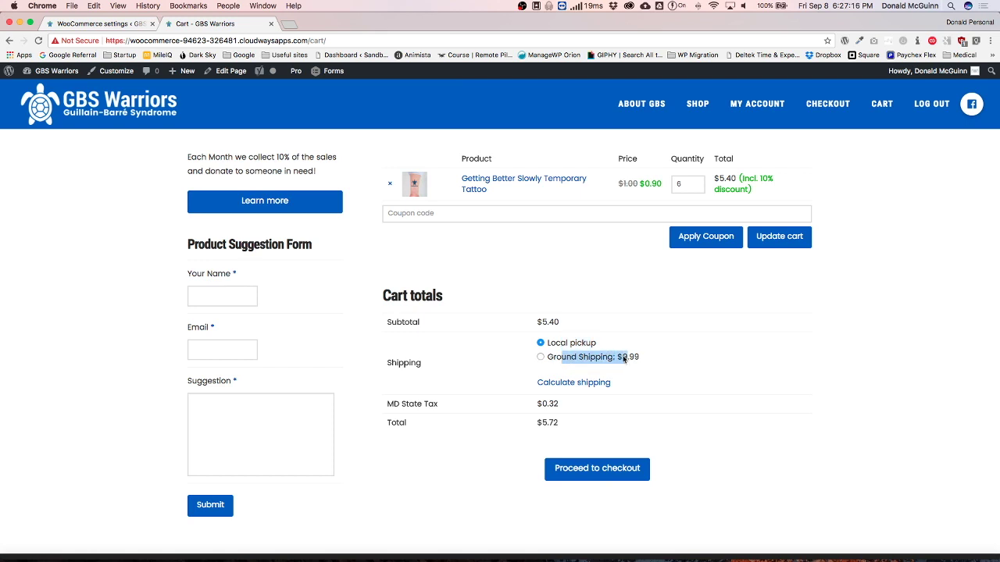
{"action": "left_click", "coordinate": [539, 358]}
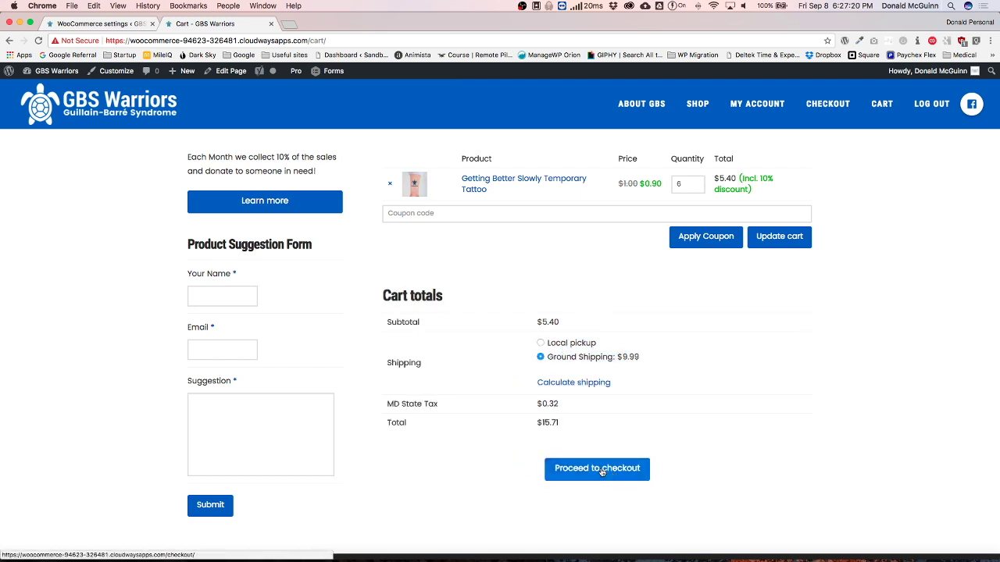
{"action": "left_click", "coordinate": [601, 469]}
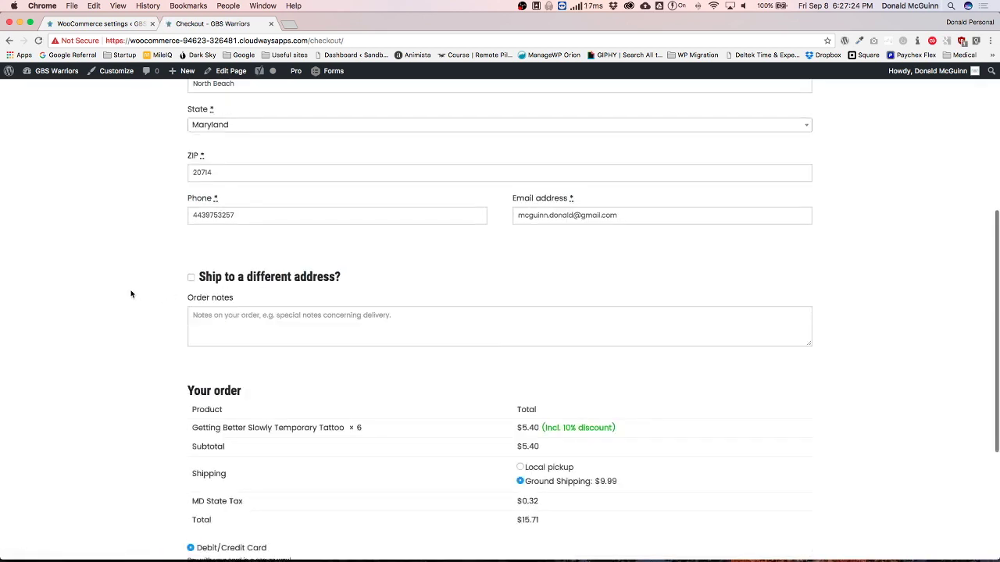
{"action": "scroll", "coordinate": [131, 294], "scroll_direction": "down", "scroll_amount": 3}
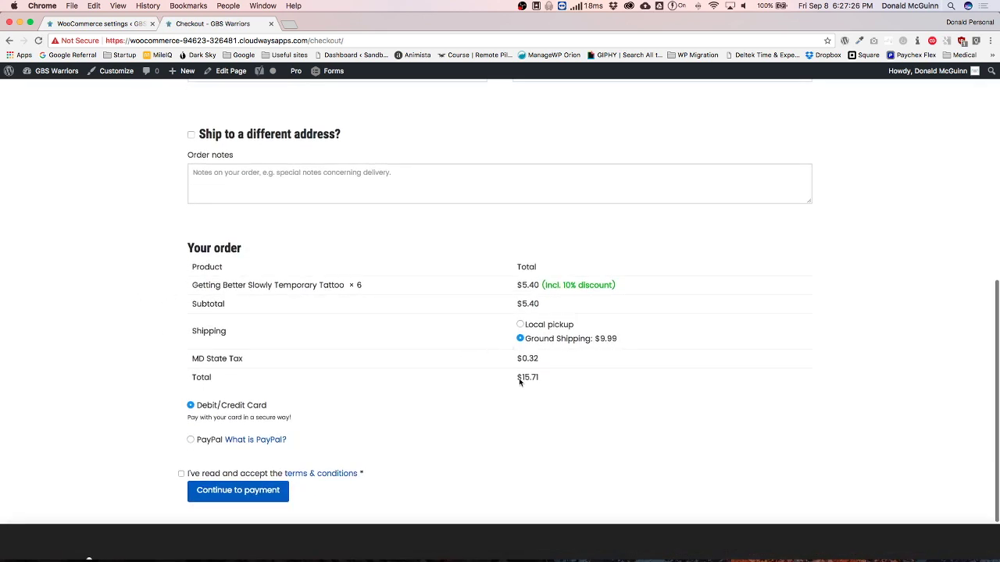
{"action": "left_click_drag", "start_coordinate": [543, 360], "coordinate": [515, 380]}
{"action": "left_click", "coordinate": [506, 350]}
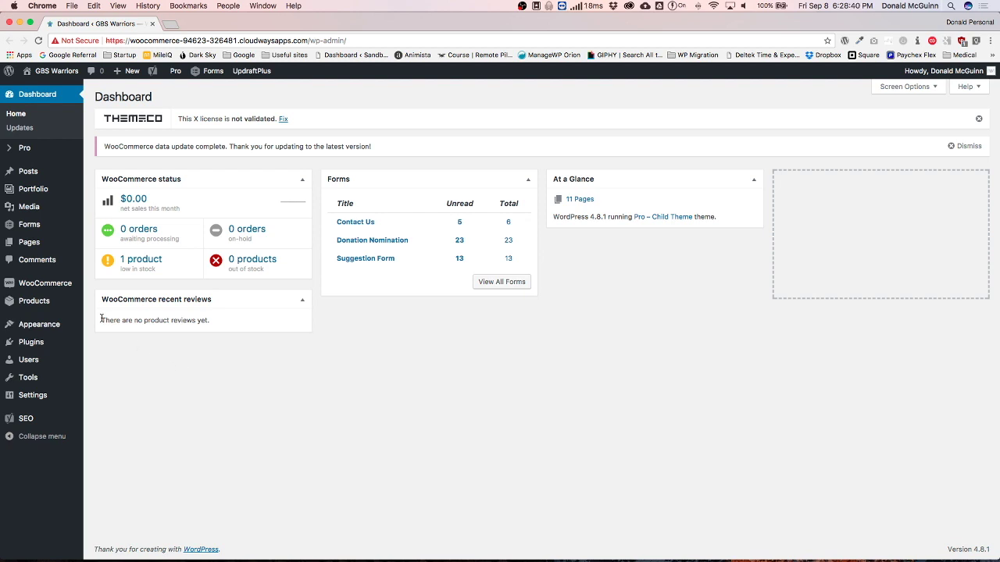
Navigate to WooCommerce Settings > Shipping > Shipping classes.
{"action": "mouse_move", "coordinate": [63, 287]}
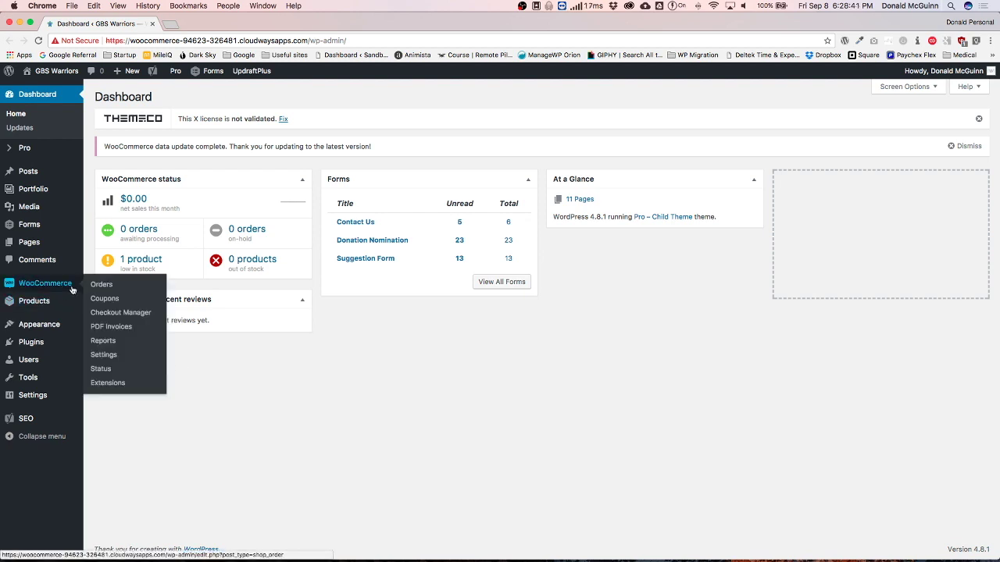
{"action": "left_click", "coordinate": [104, 355]}
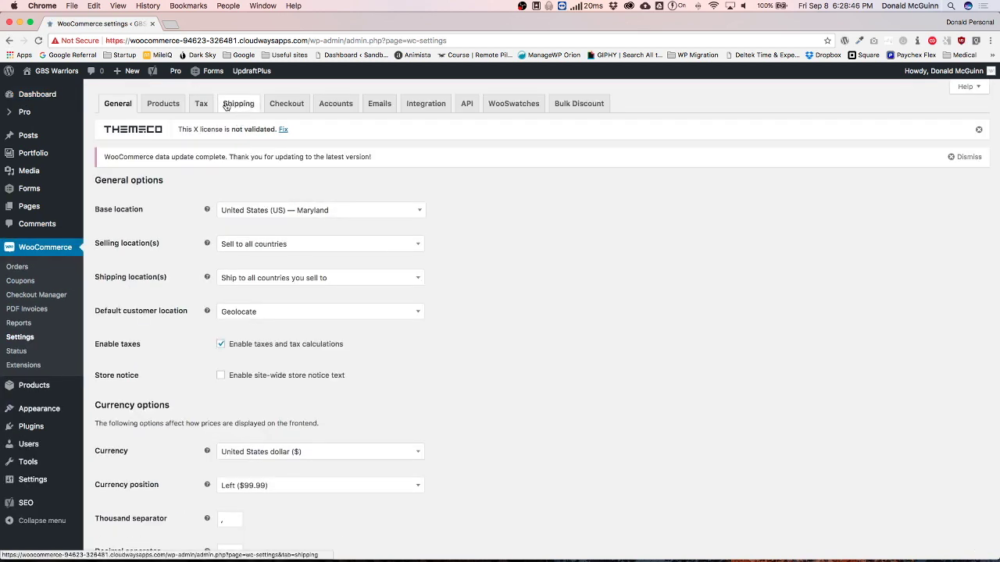
{"action": "left_click", "coordinate": [238, 104]}
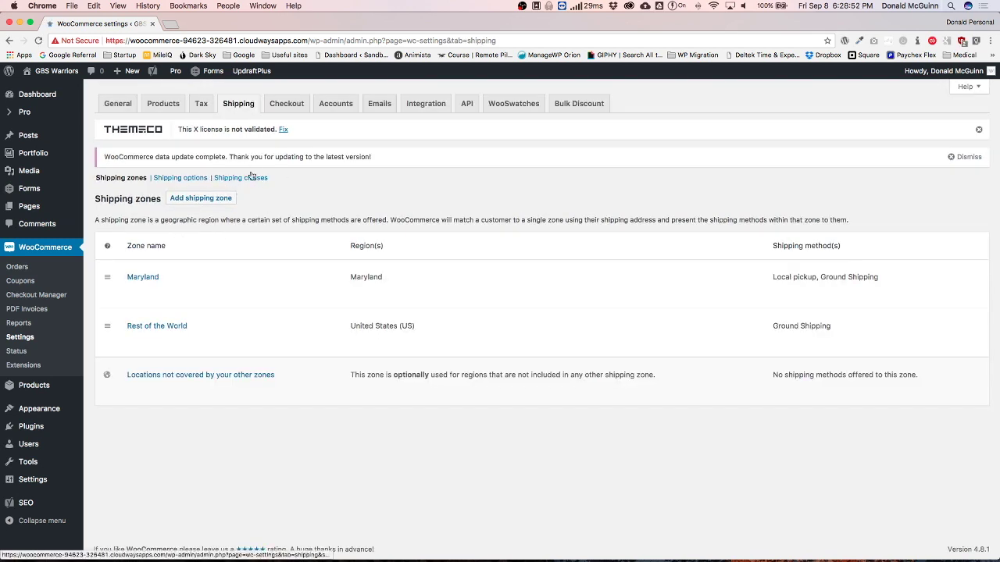
{"action": "left_click", "coordinate": [241, 178]}
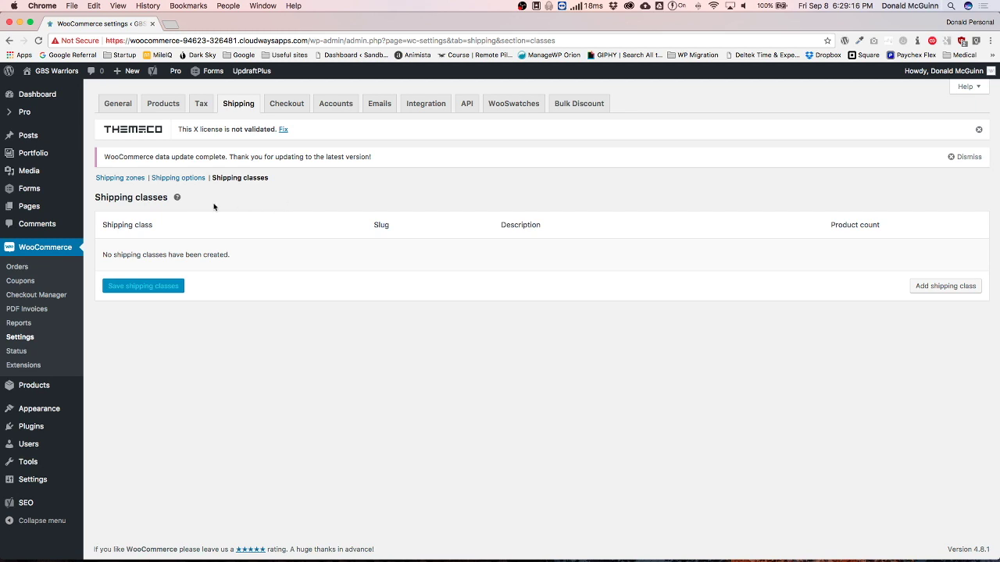
Add a shipping class named 'Glass' and save it.
{"action": "left_click", "coordinate": [939, 289]}
{"action": "left_click", "coordinate": [243, 257]}
{"action": "type", "text": "Glass"}
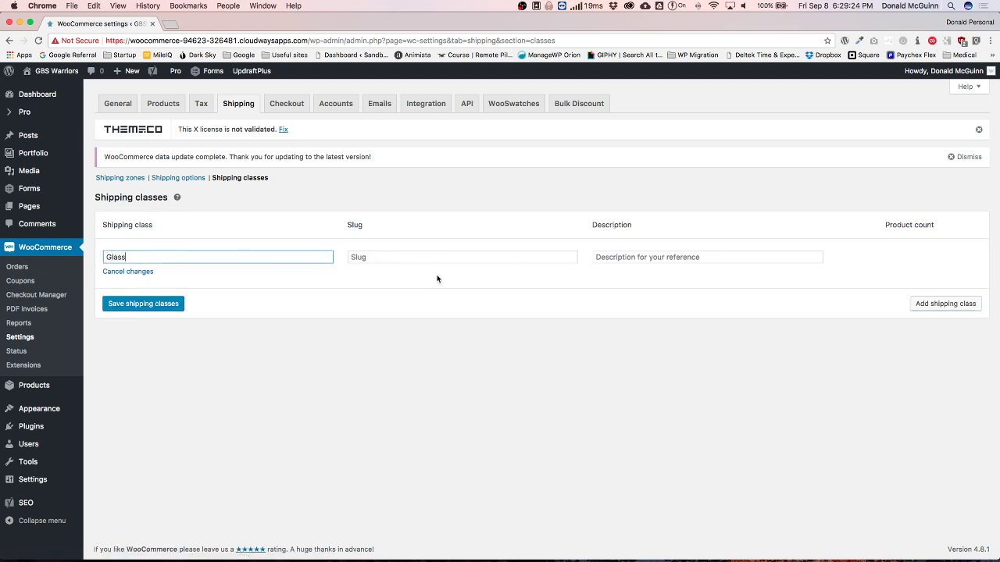
{"action": "left_click", "coordinate": [622, 261]}
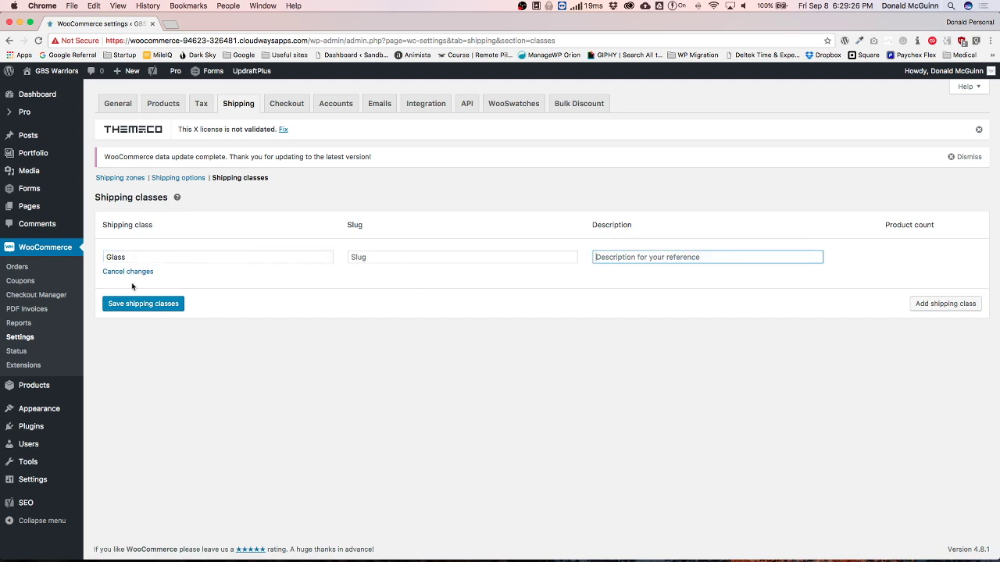
{"action": "left_click", "coordinate": [142, 305]}
Re-save the Glass class and go back to the Shipping zones list.
{"action": "mouse_move", "coordinate": [279, 250]}
{"action": "left_click", "coordinate": [108, 270]}
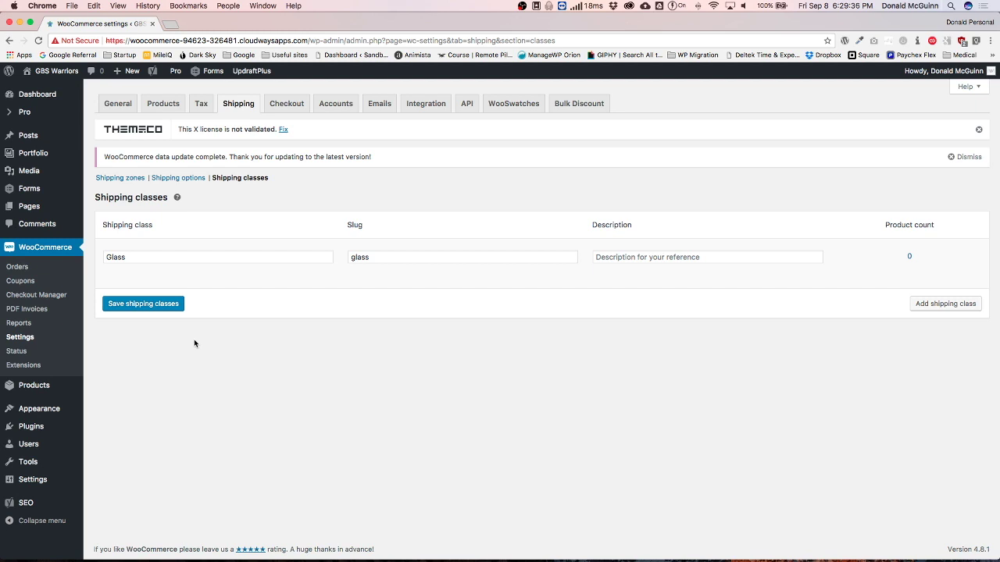
{"action": "left_click", "coordinate": [156, 308]}
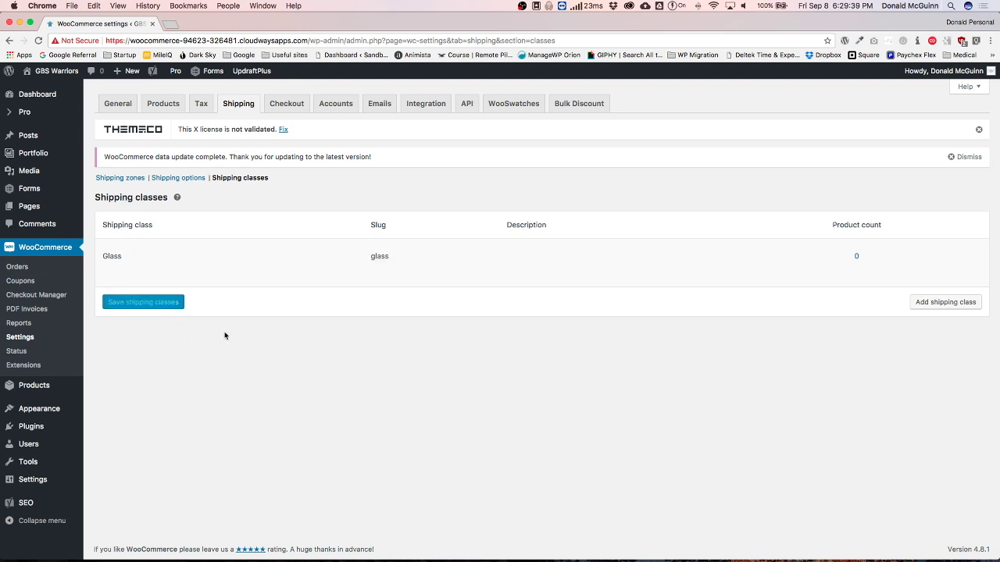
{"action": "left_click", "coordinate": [124, 180]}
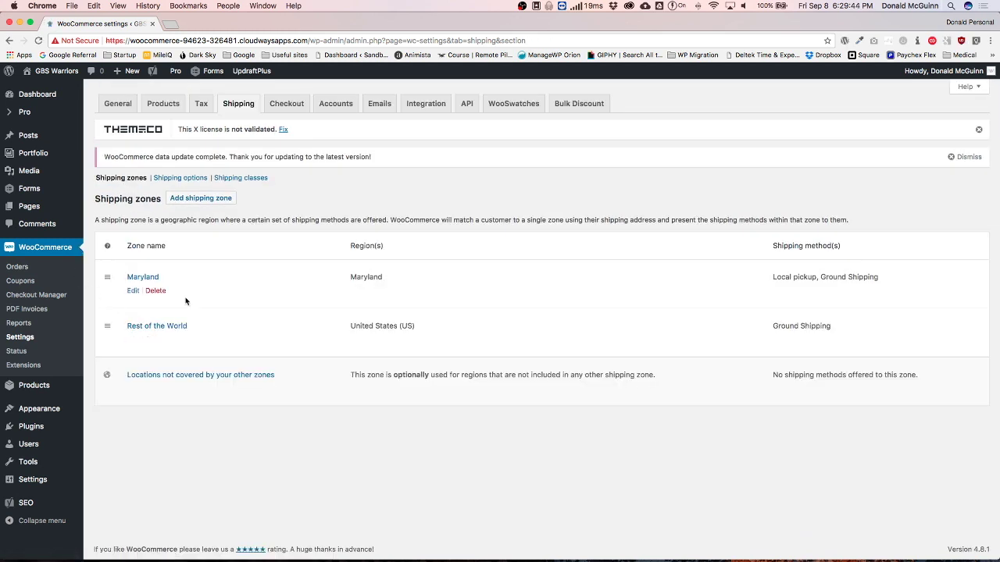
Open the Maryland zone's Ground Shipping flat-rate settings and select the 9.99 base cost.
{"action": "left_click", "coordinate": [143, 278]}
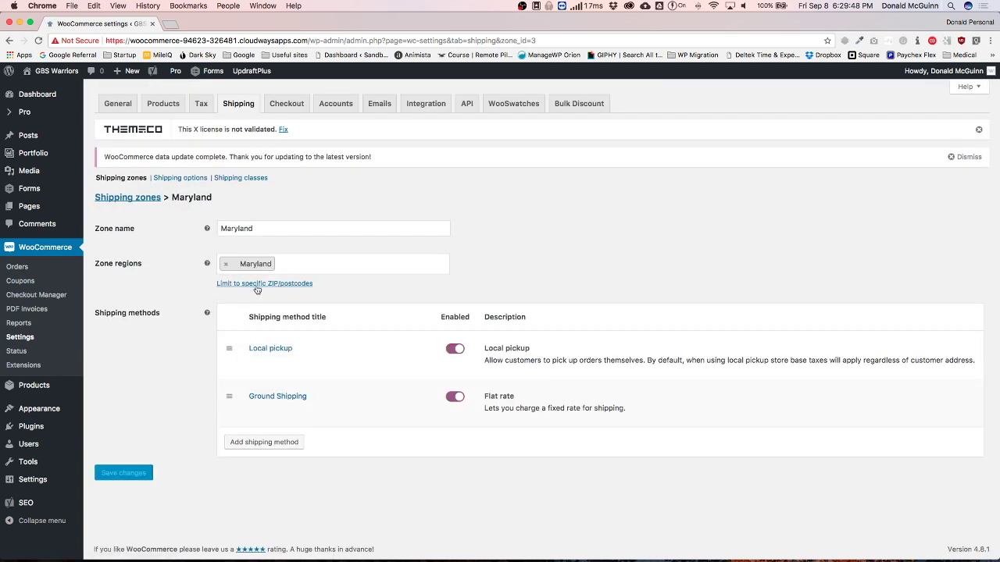
{"action": "left_click", "coordinate": [279, 398]}
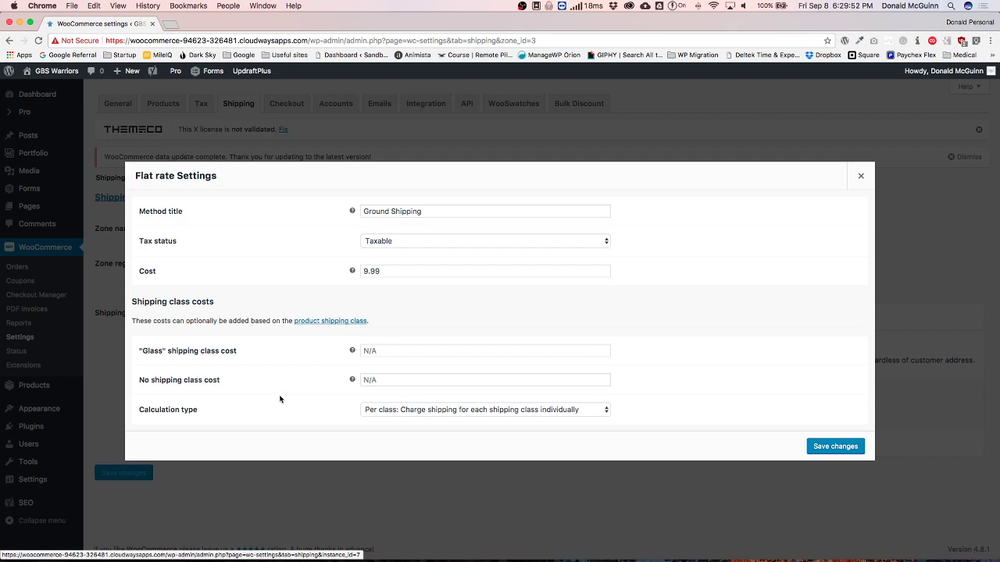
{"action": "left_click", "coordinate": [411, 271]}
{"action": "double_click", "coordinate": [376, 271]}
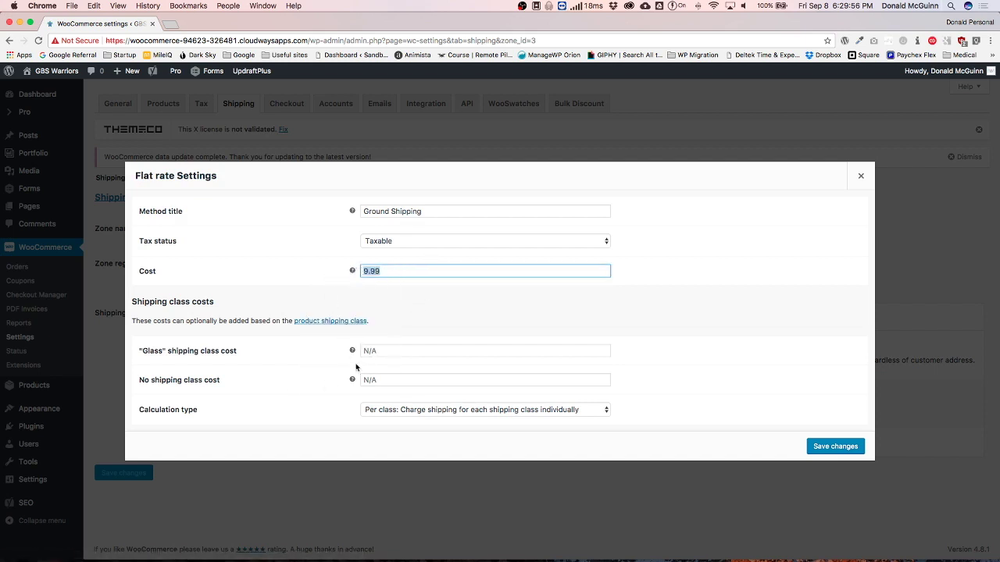
Enter 12.99 as the Glass class cost and clear the 9.99 base cost.
{"action": "left_click", "coordinate": [378, 351]}
{"action": "type", "text": "12.99"}
{"action": "left_click", "coordinate": [402, 271]}
{"action": "key", "text": "super+a"}
{"action": "key", "text": "BackSpace"}
{"action": "left_click", "coordinate": [378, 292]}
{"action": "left_click", "coordinate": [380, 350]}
{"action": "key", "text": "super+a"}
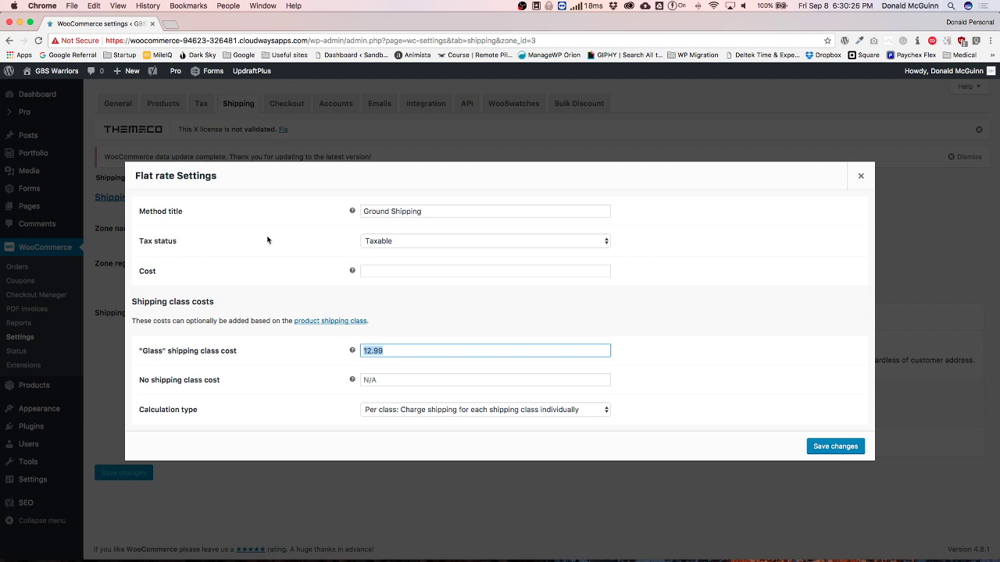
Re-enter a 9.99 base cost, then delete it so the Cost field is empty.
{"action": "left_click", "coordinate": [397, 273]}
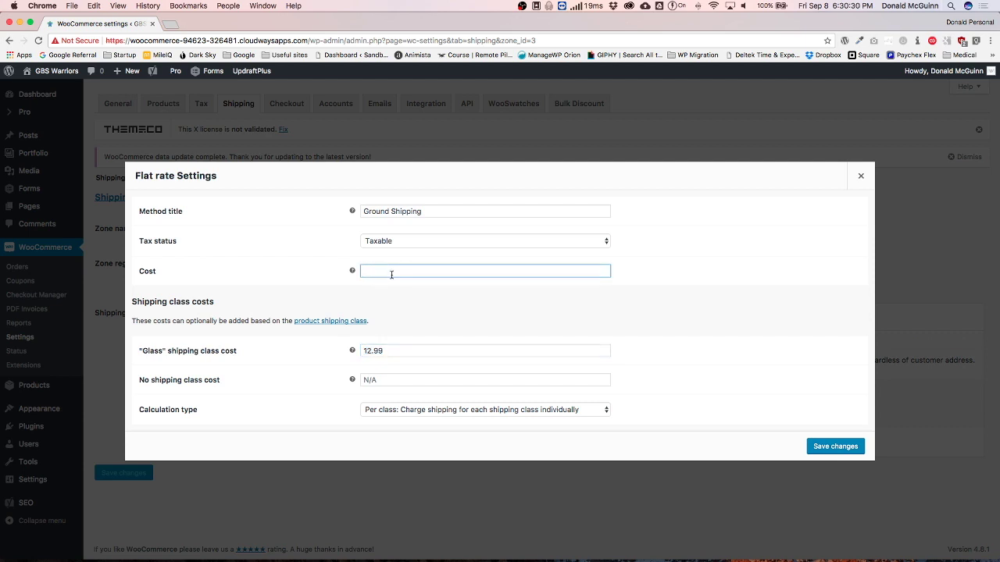
{"action": "type", "text": "9.99"}
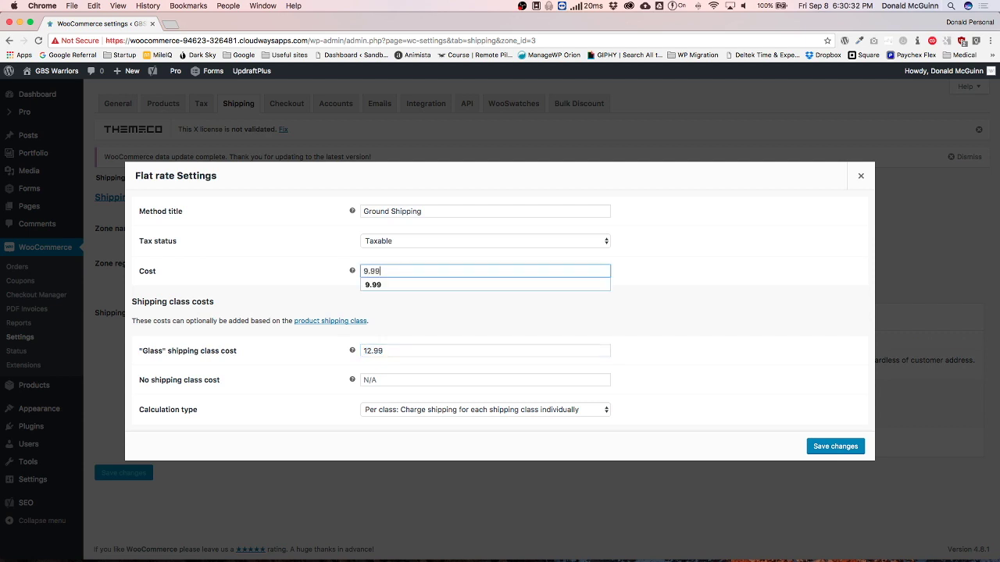
{"action": "left_click", "coordinate": [290, 257]}
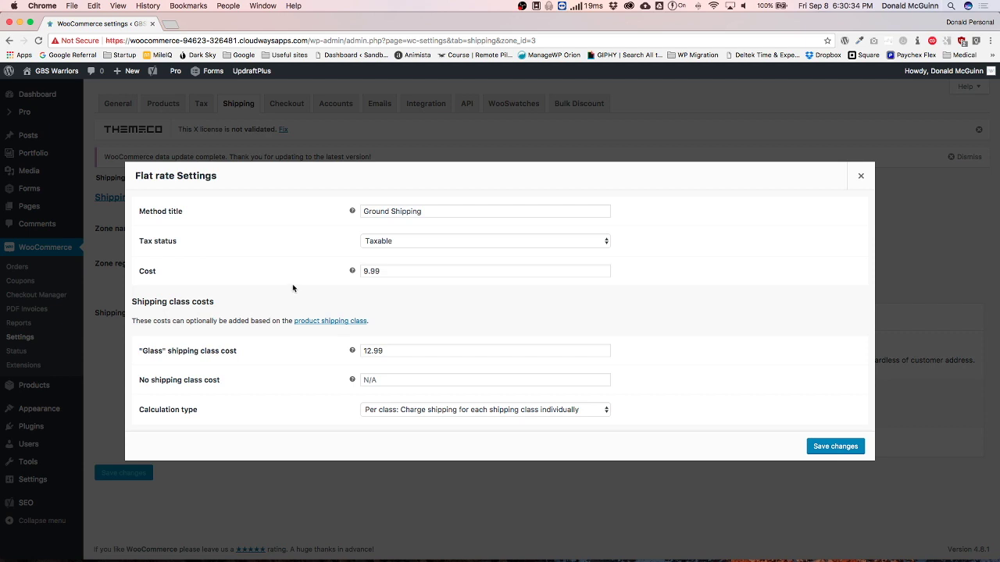
{"action": "double_click", "coordinate": [409, 270]}
{"action": "mouse_move", "coordinate": [352, 270]}
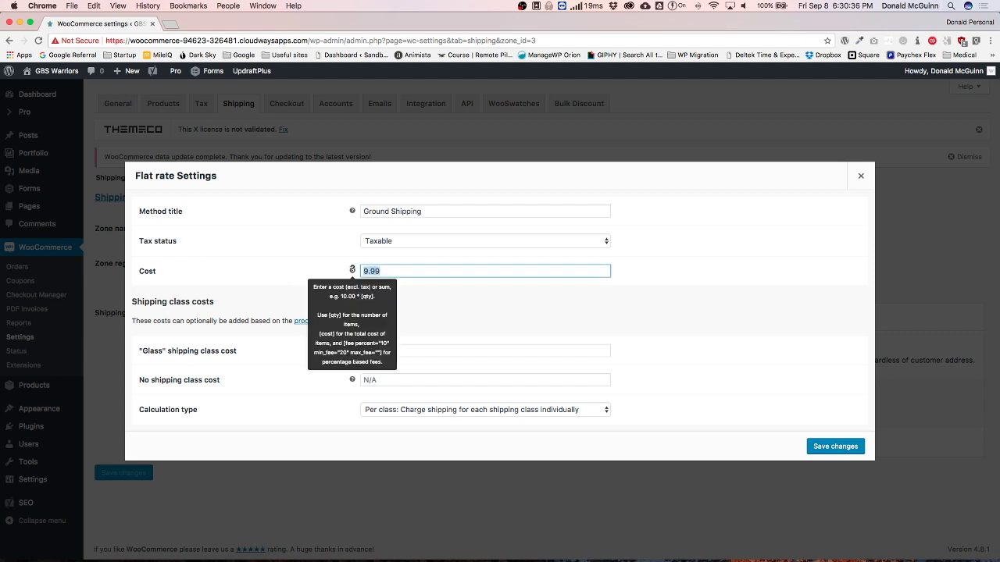
{"action": "left_click", "coordinate": [386, 381]}
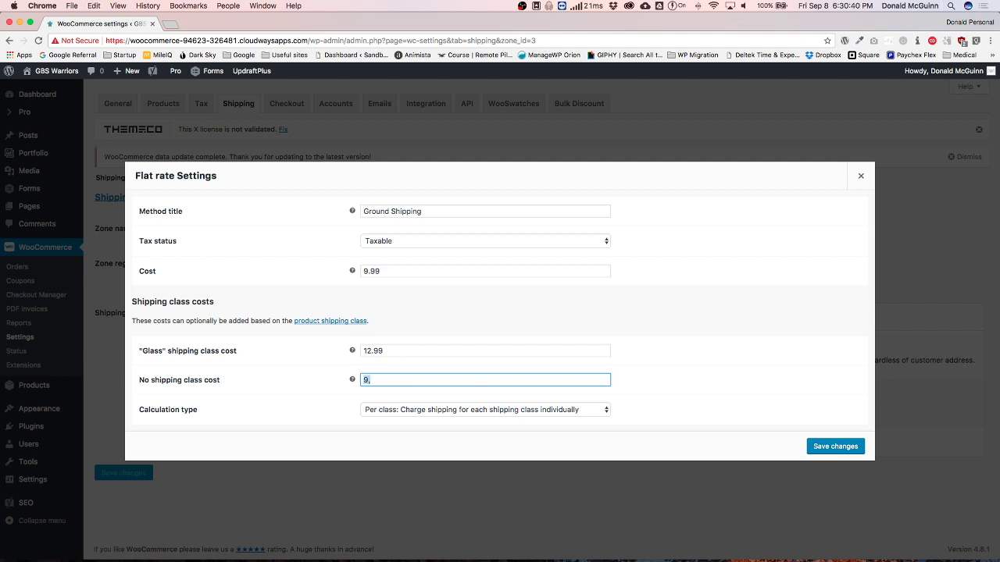
{"action": "double_click", "coordinate": [412, 273]}
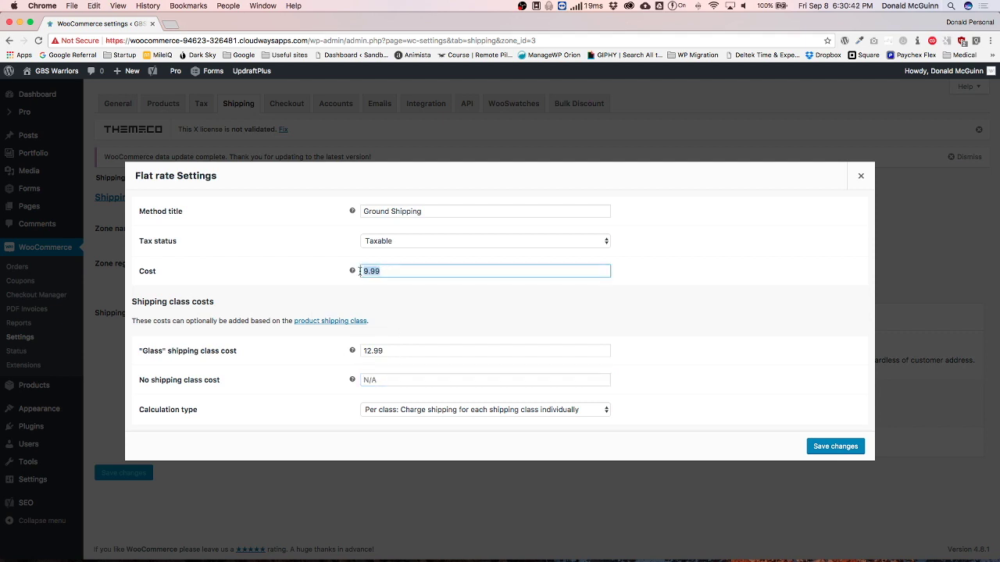
{"action": "key", "text": "BackSpace"}
{"action": "left_click", "coordinate": [278, 278]}
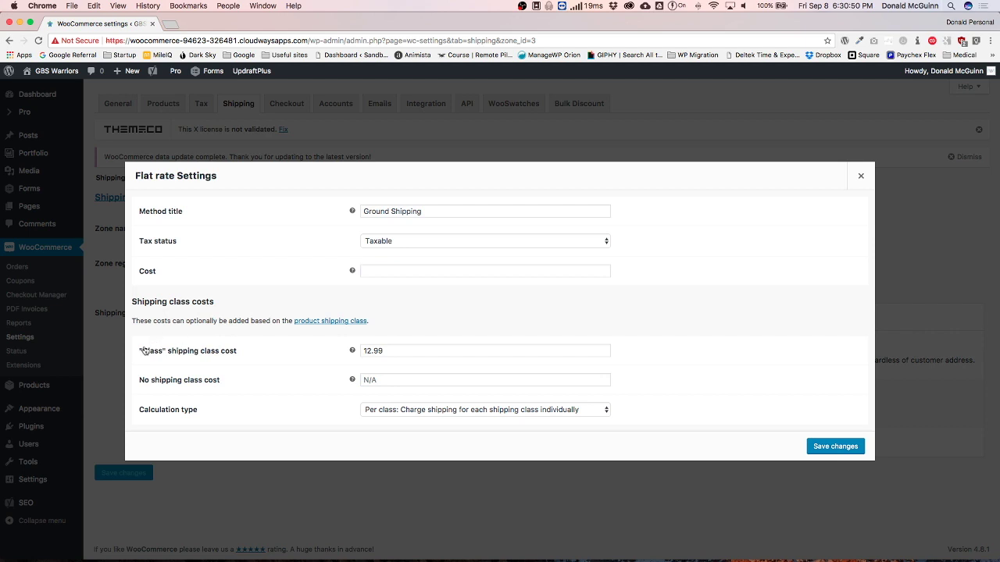
Enter 9.99 as the No shipping class cost below the Glass 12.99 cost.
{"action": "left_click_drag", "start_coordinate": [142, 353], "coordinate": [241, 352]}
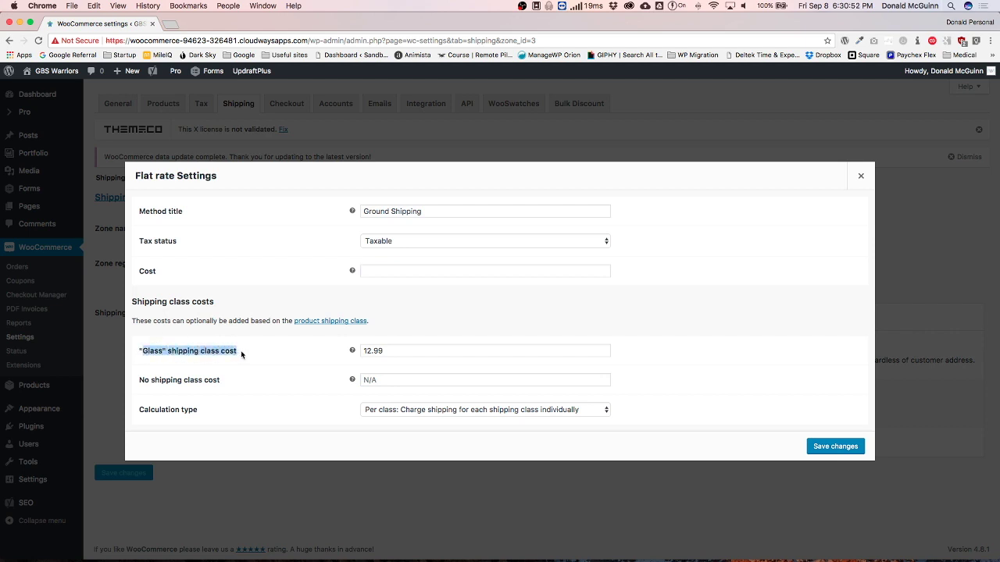
{"action": "left_click_drag", "start_coordinate": [139, 380], "coordinate": [215, 383]}
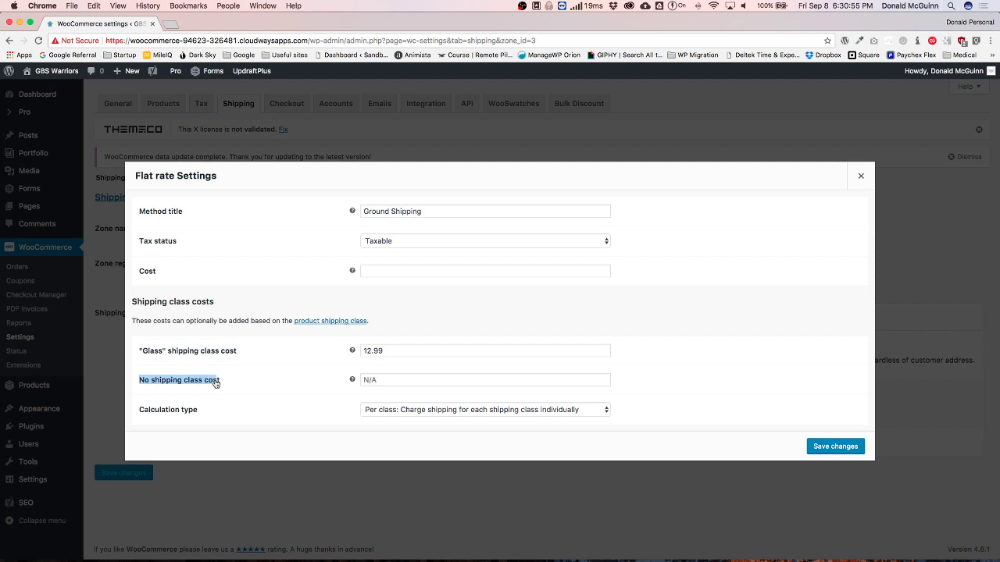
{"action": "left_click", "coordinate": [393, 379]}
{"action": "type", "text": "9.99"}
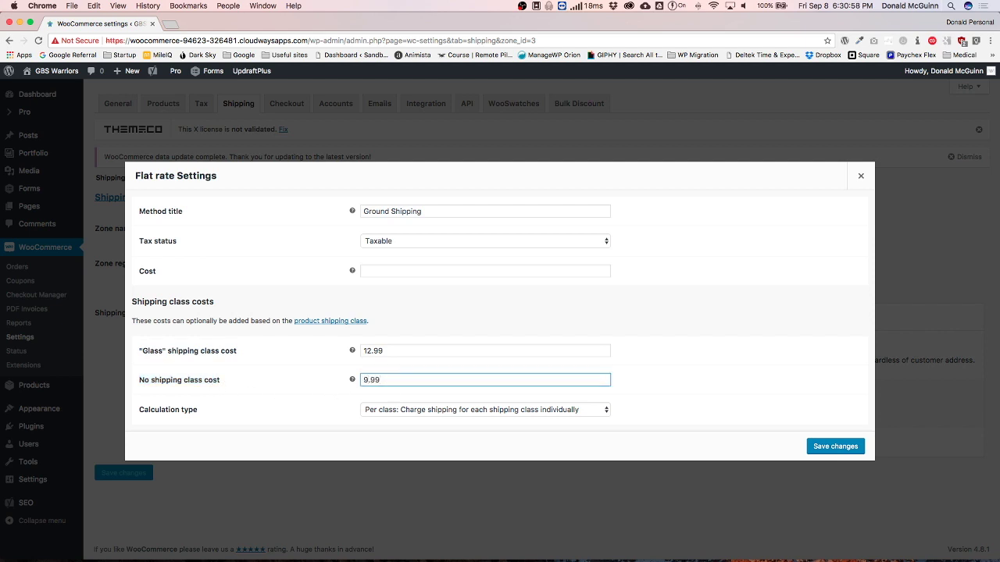
{"action": "left_click", "coordinate": [263, 372]}
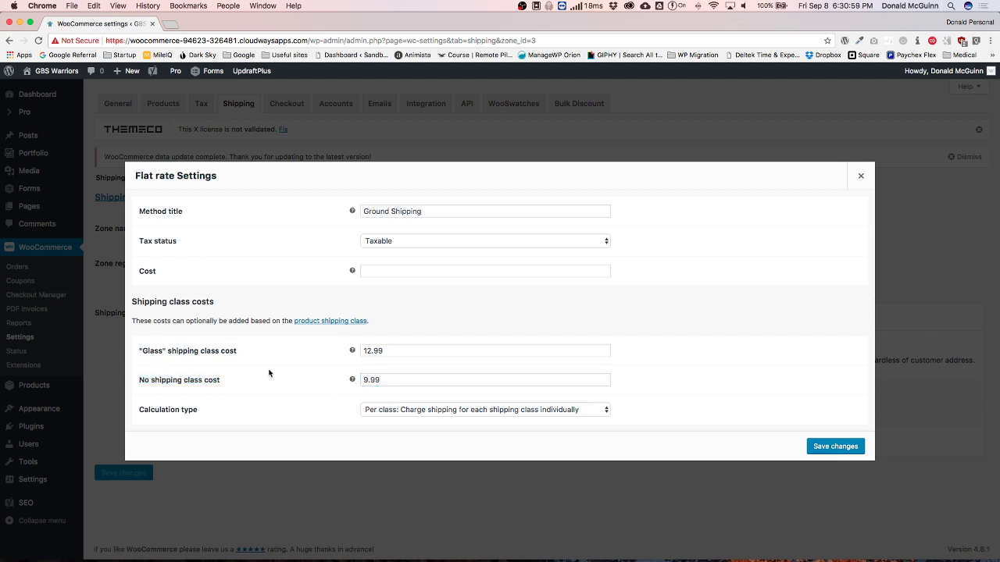
Set Calculation type to Per order for the most expensive class and save the flat rate.
{"action": "left_click", "coordinate": [404, 410]}
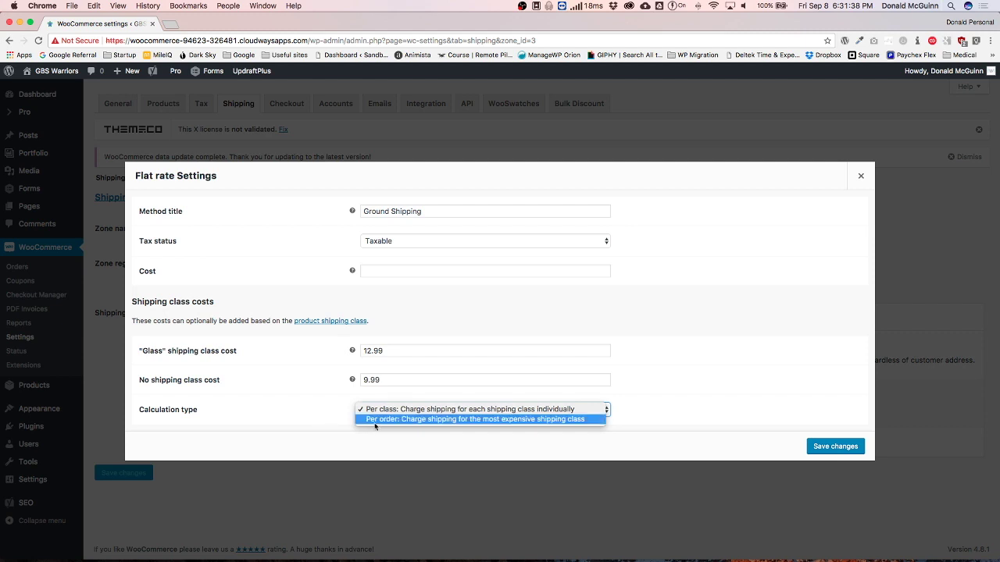
{"action": "left_click", "coordinate": [397, 420]}
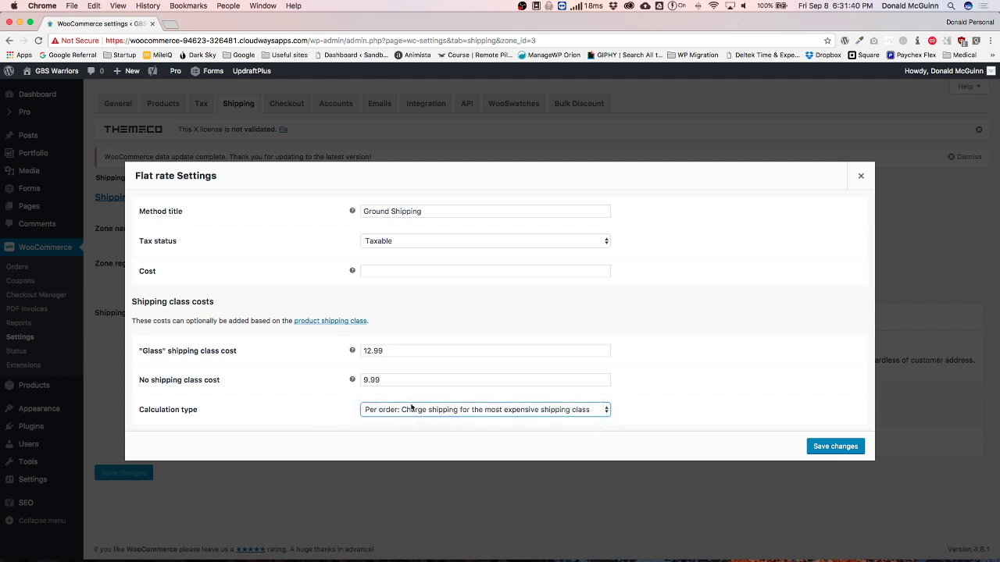
{"action": "left_click", "coordinate": [832, 447]}
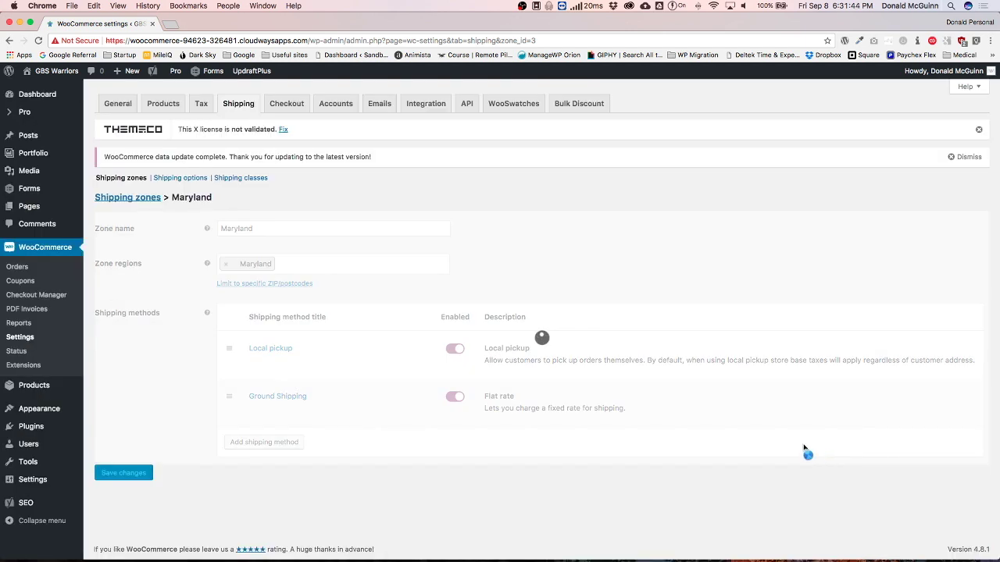
Add and save shipping classes named Bulky and Small, then return to Shipping zones.
{"action": "left_click", "coordinate": [244, 178]}
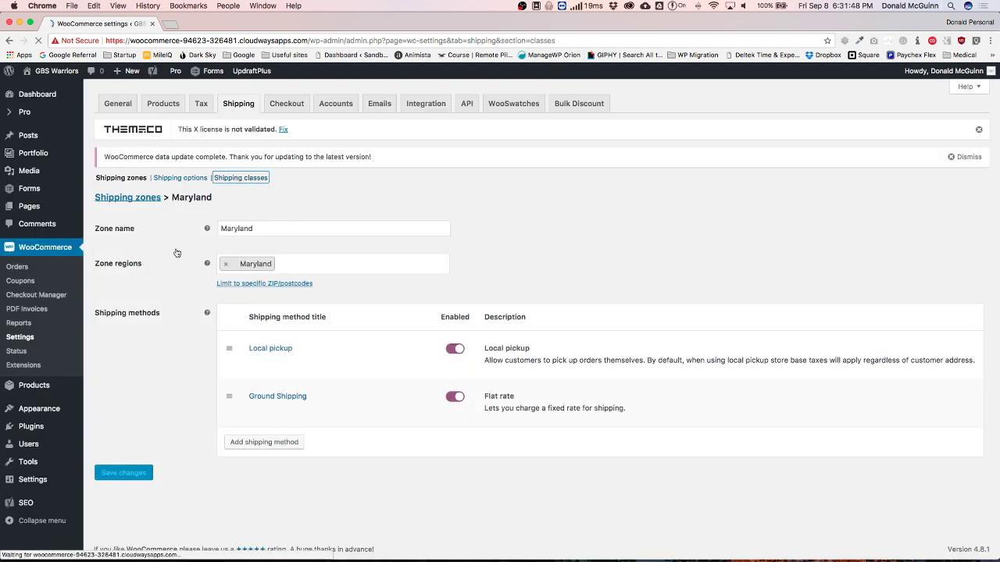
{"action": "left_click", "coordinate": [941, 310]}
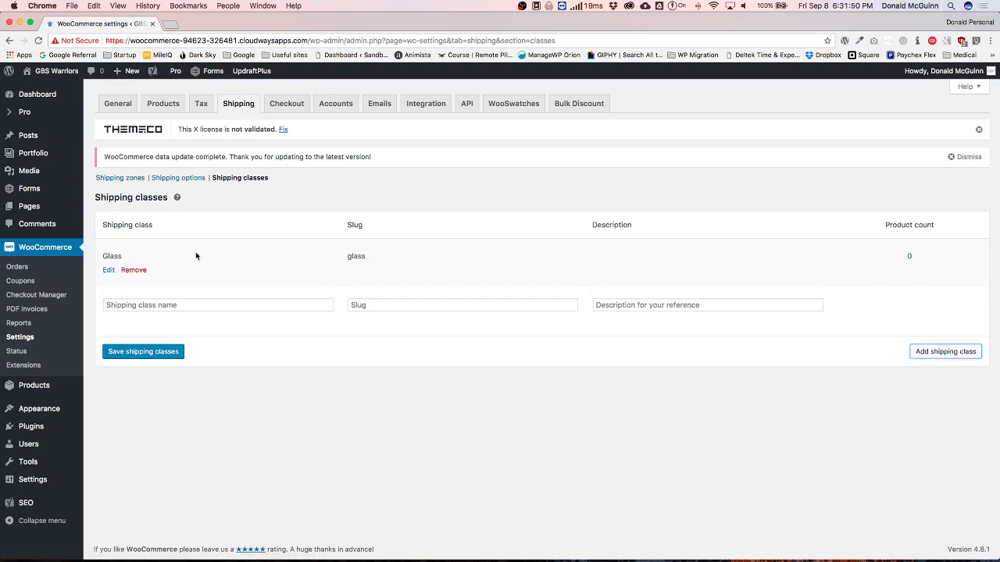
{"action": "left_click", "coordinate": [184, 304]}
{"action": "type", "text": "Bulky"}
{"action": "left_click", "coordinate": [937, 352]}
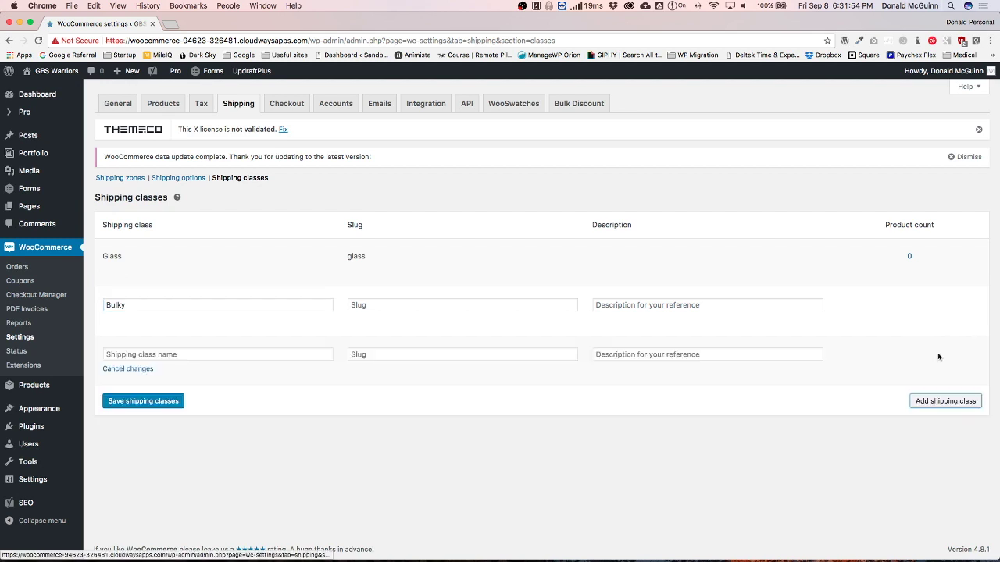
{"action": "left_click", "coordinate": [242, 353]}
{"action": "type", "text": "Small"}
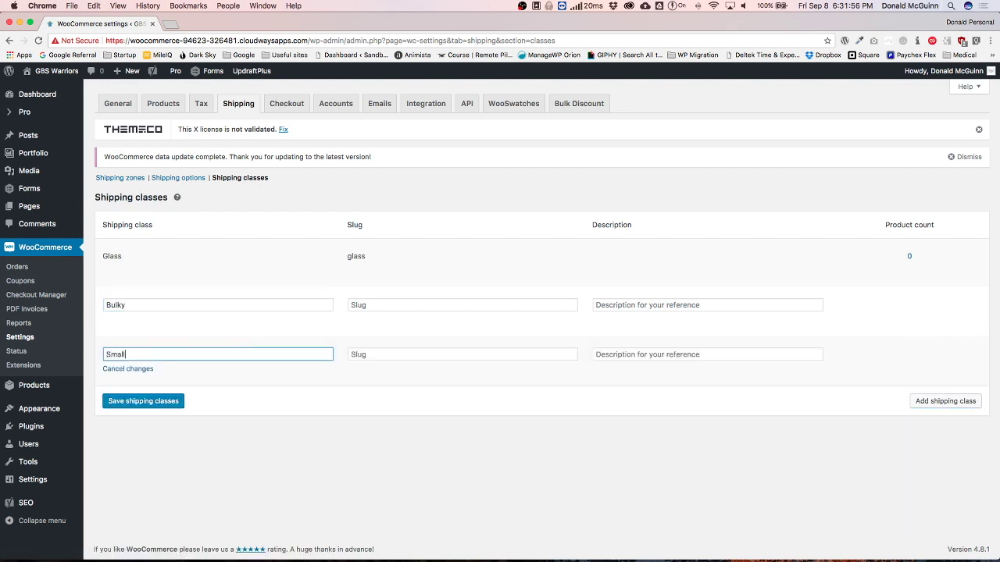
{"action": "left_click", "coordinate": [134, 403]}
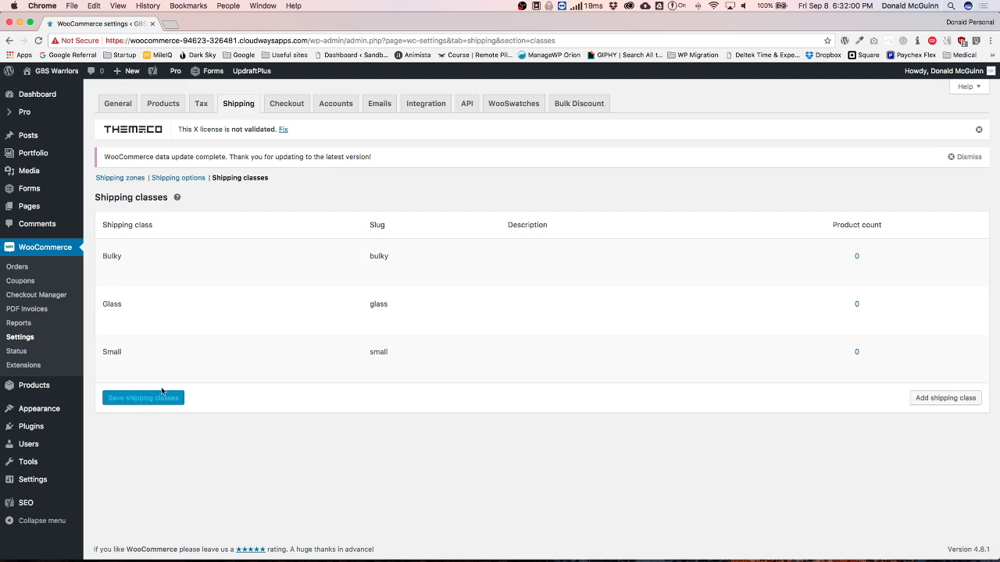
{"action": "left_click", "coordinate": [123, 178]}
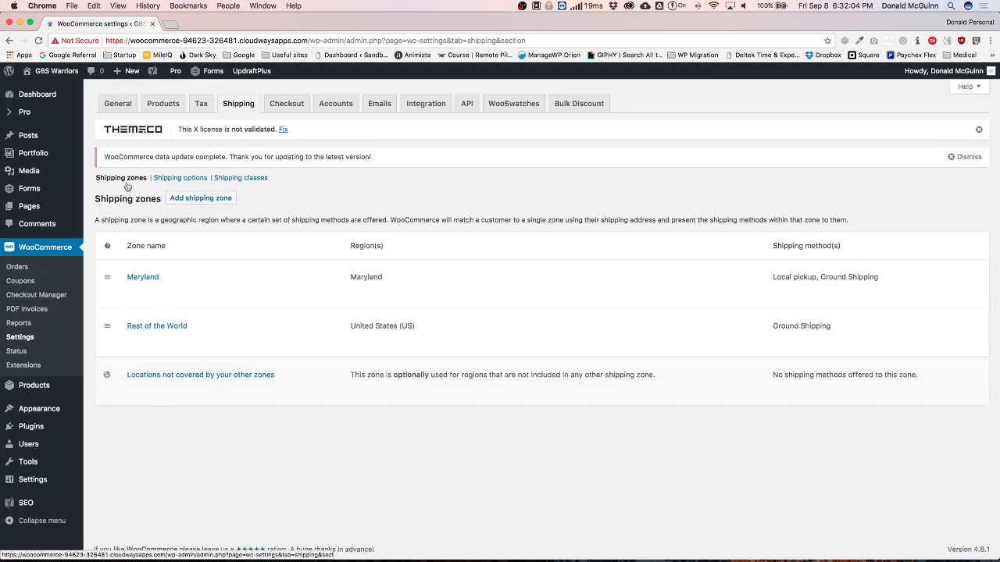
In Maryland's Ground Shipping, set Bulky to 9.99 and Small to 3.99, and save.
{"action": "left_click", "coordinate": [143, 279]}
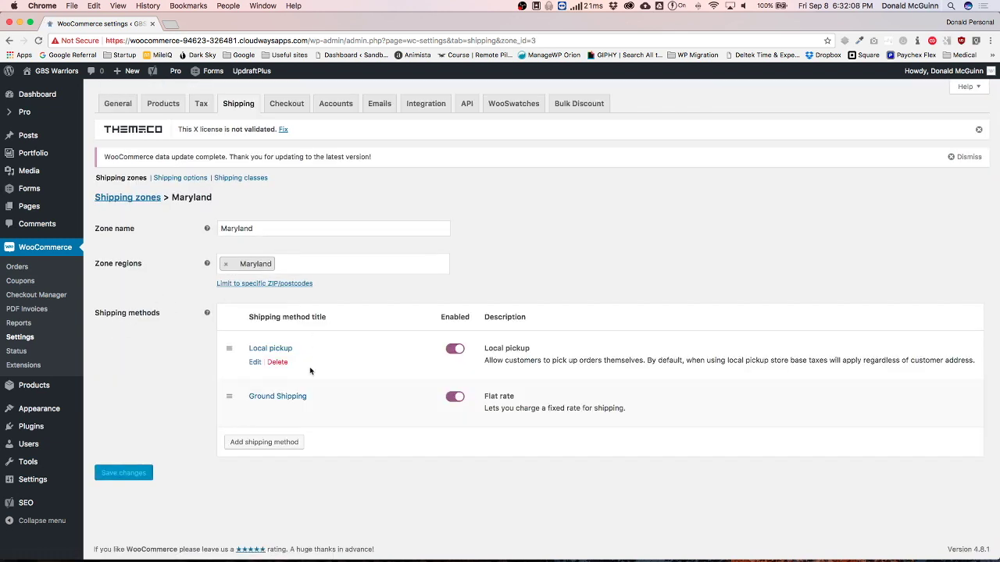
{"action": "left_click", "coordinate": [276, 396]}
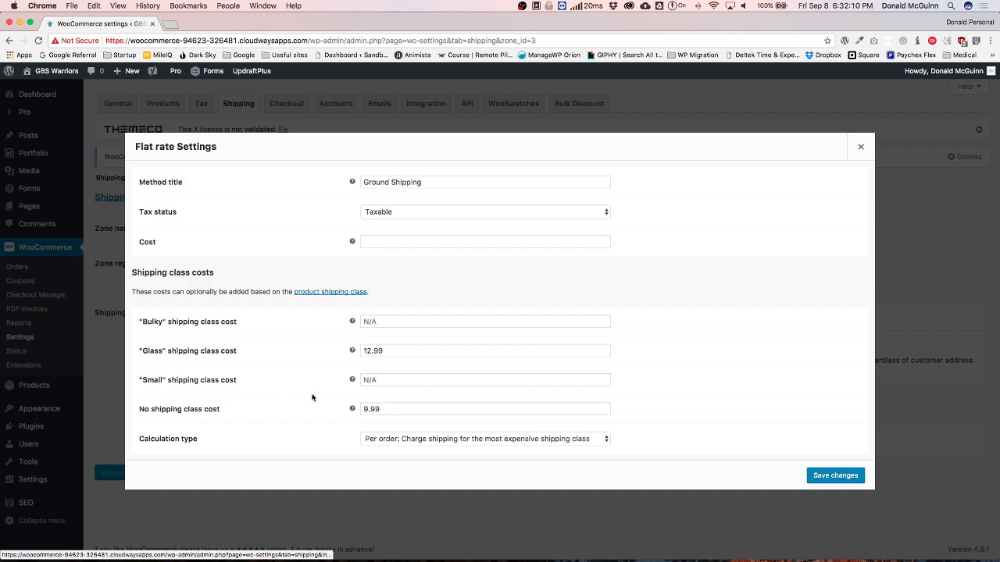
{"action": "left_click", "coordinate": [374, 321]}
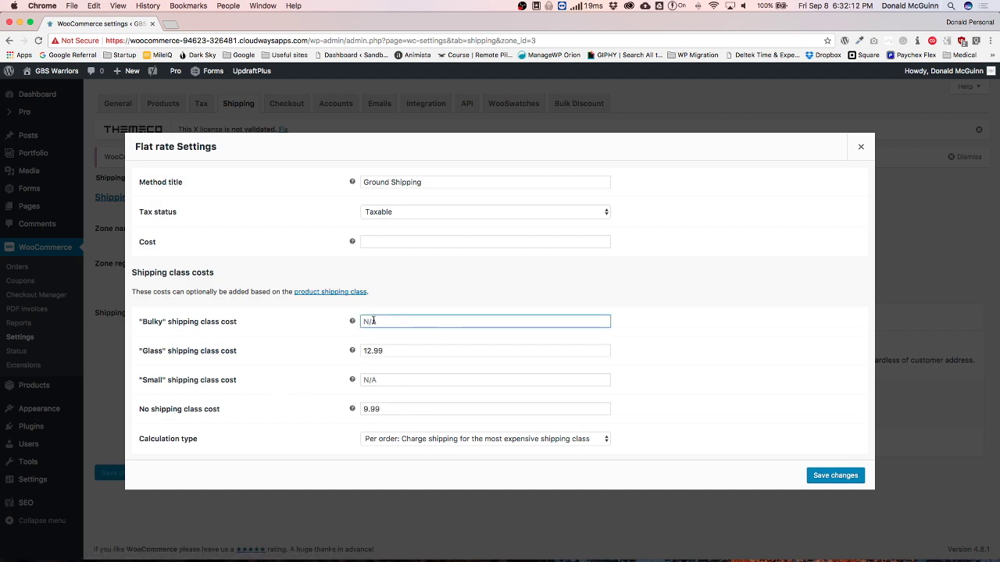
{"action": "type", "text": "9."}
{"action": "left_click", "coordinate": [392, 379]}
{"action": "type", "text": "3."}
{"action": "key", "text": "BackSpace"}
{"action": "key", "text": "BackSpace"}
{"action": "key", "text": "BackSpace"}
{"action": "left_click", "coordinate": [338, 414]}
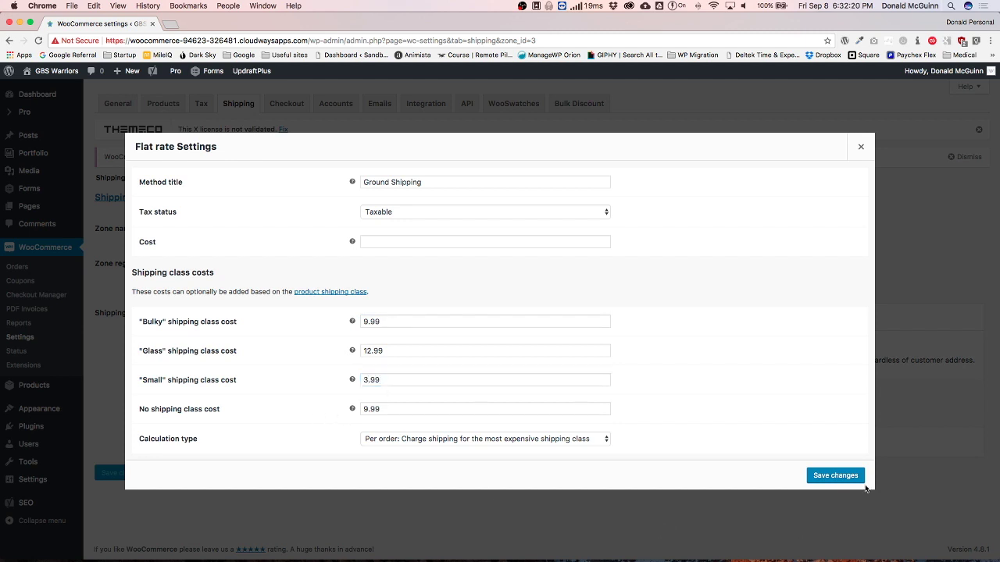
{"action": "left_click", "coordinate": [835, 477]}
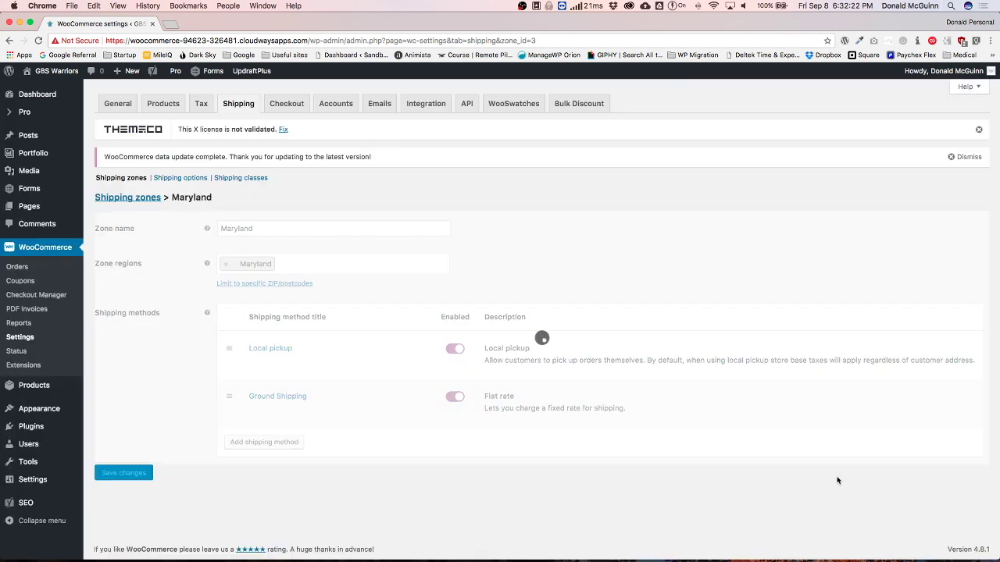
{"action": "left_click", "coordinate": [130, 199]}
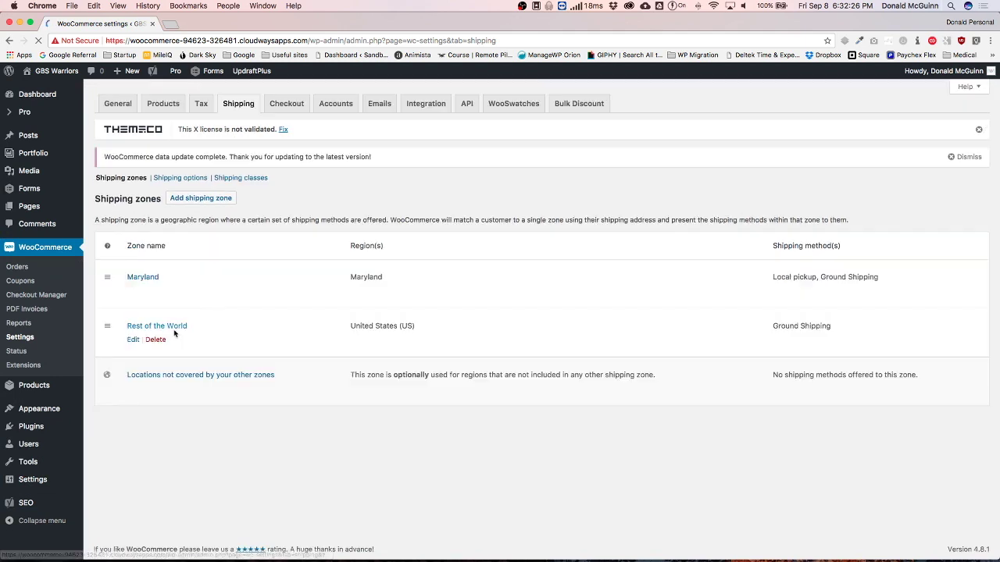
In Rest of the World's Ground Shipping, enter Bulky 9.99, Glass 12.99, Small 3.99, no-class 9.99.
{"action": "left_click", "coordinate": [161, 330]}
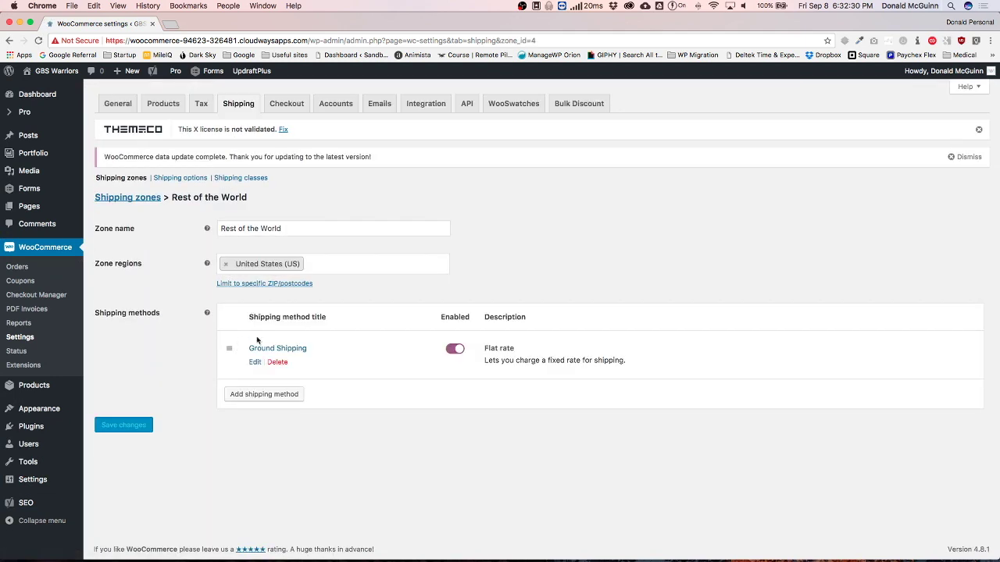
{"action": "left_click", "coordinate": [276, 348]}
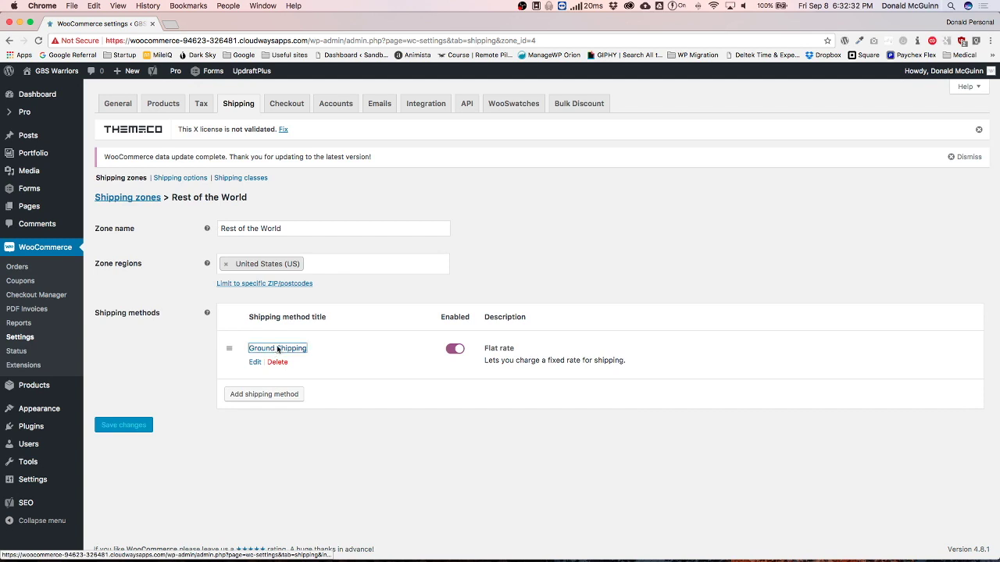
{"action": "left_click", "coordinate": [378, 321]}
{"action": "type", "text": "9.99"}
{"action": "key", "text": "Tab"}
{"action": "type", "text": "12.99"}
{"action": "key", "text": "Tab"}
{"action": "type", "text": "3.99"}
{"action": "key", "text": "Tab"}
{"action": "type", "text": "9"}
{"action": "left_click", "coordinate": [615, 384]}
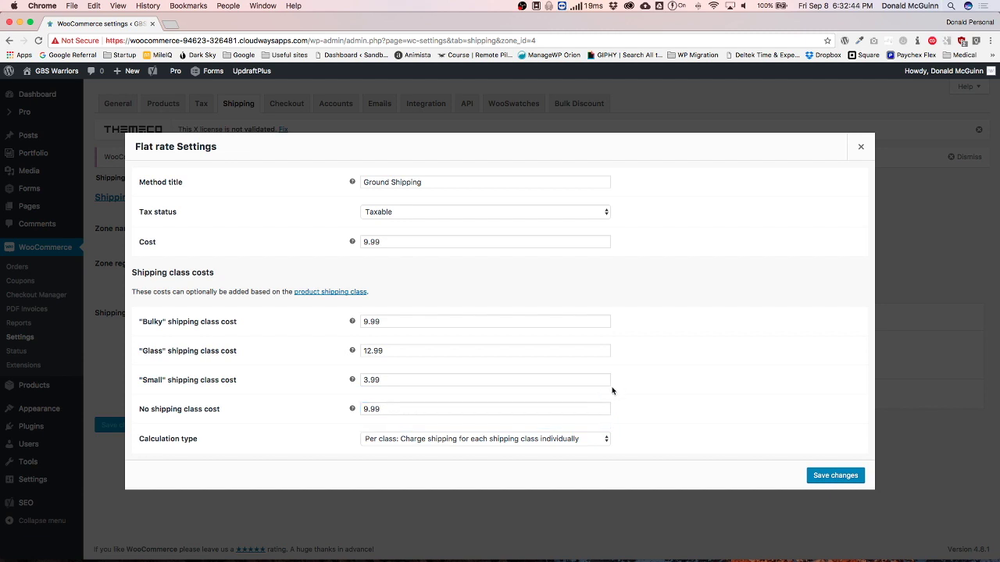
Set calculation to Per order for the most expensive class and save the flat rate.
{"action": "left_click", "coordinate": [484, 440]}
{"action": "left_click", "coordinate": [384, 458]}
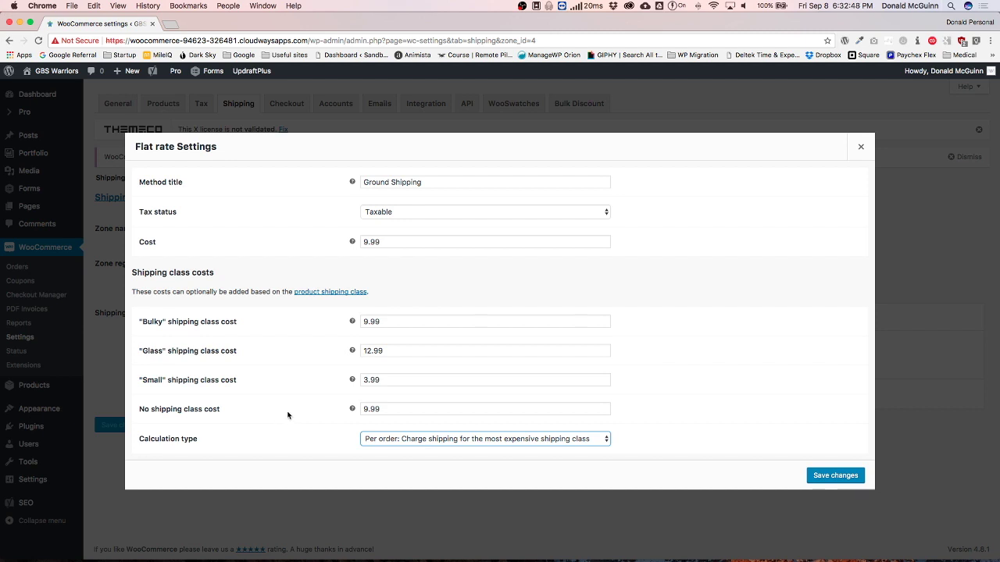
{"action": "left_click", "coordinate": [289, 416]}
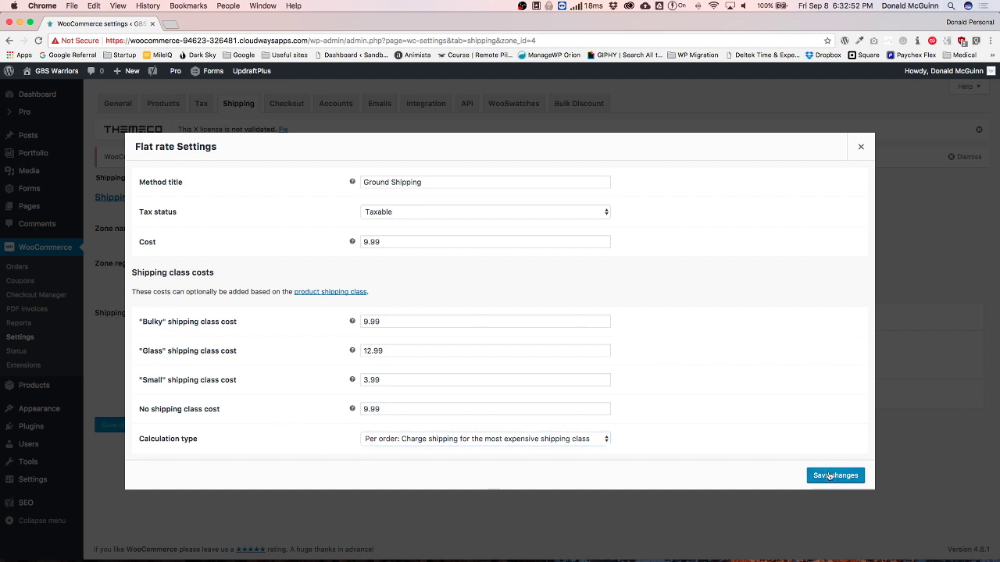
{"action": "left_click", "coordinate": [829, 475]}
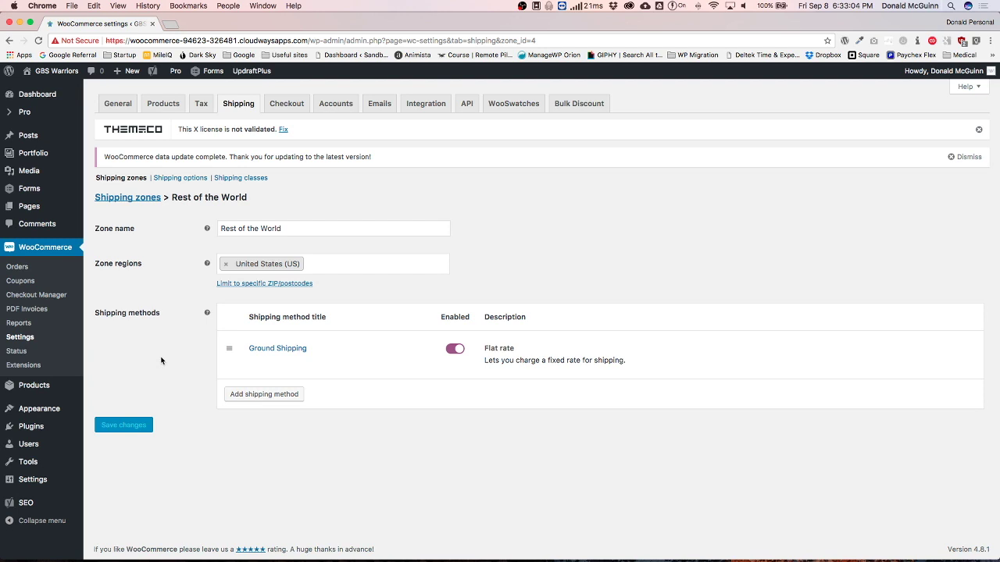
Open the storefront shop and bring the Getting Better Slowly Temporary Tattoo into the product editor.
{"action": "left_click", "coordinate": [47, 70], "text": "super"}
{"action": "left_click", "coordinate": [223, 23]}
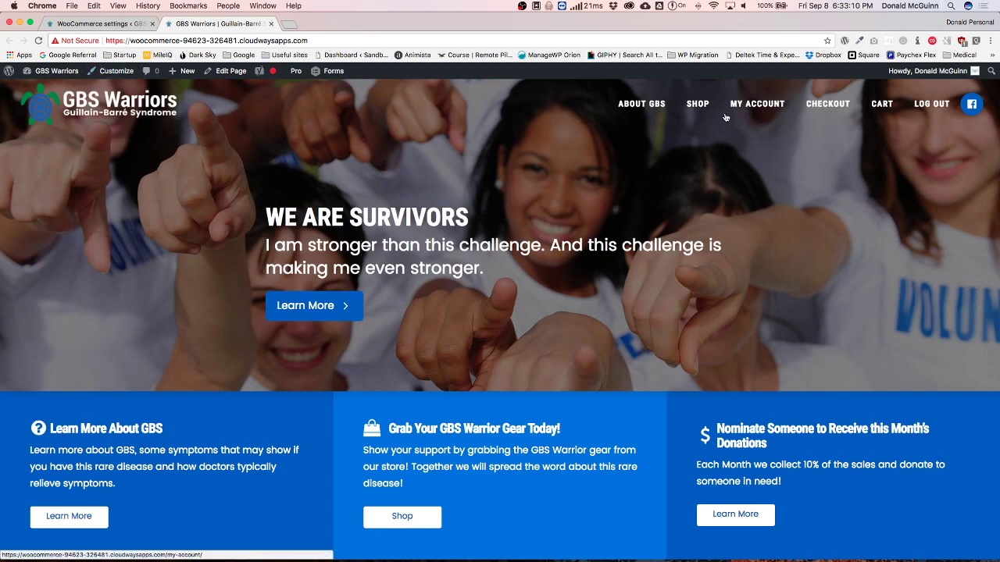
{"action": "left_click", "coordinate": [706, 107]}
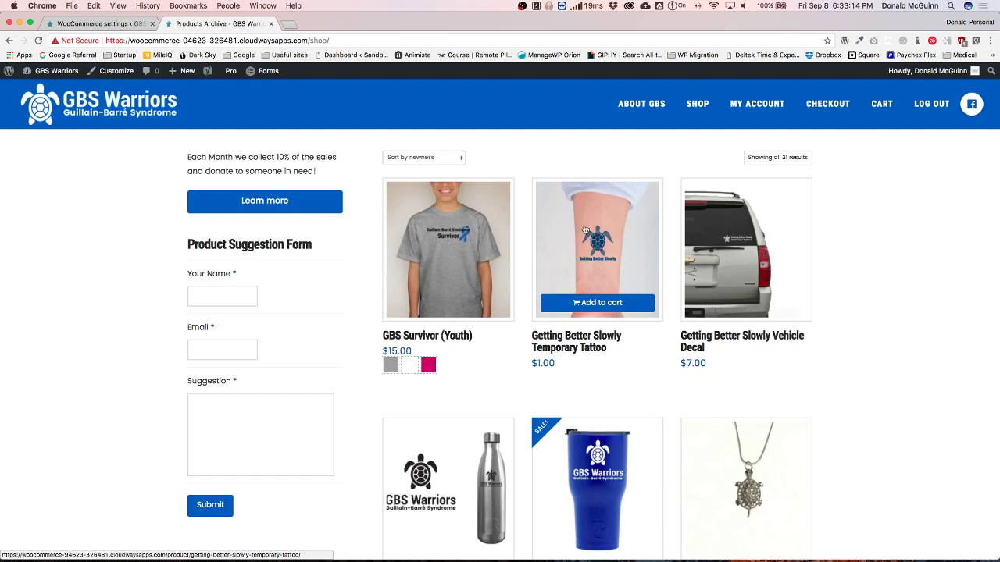
{"action": "left_click", "coordinate": [586, 234]}
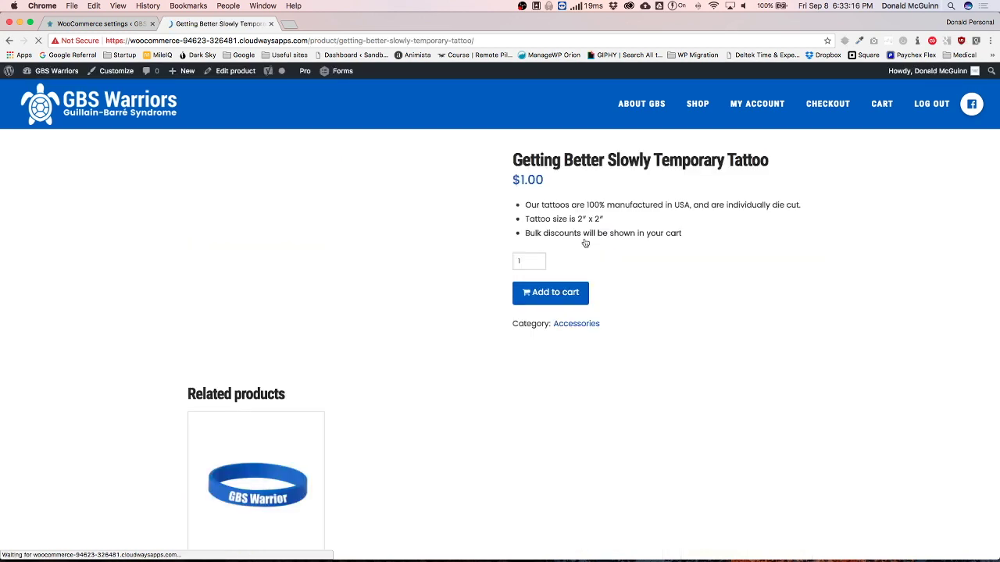
{"action": "left_click", "coordinate": [227, 75]}
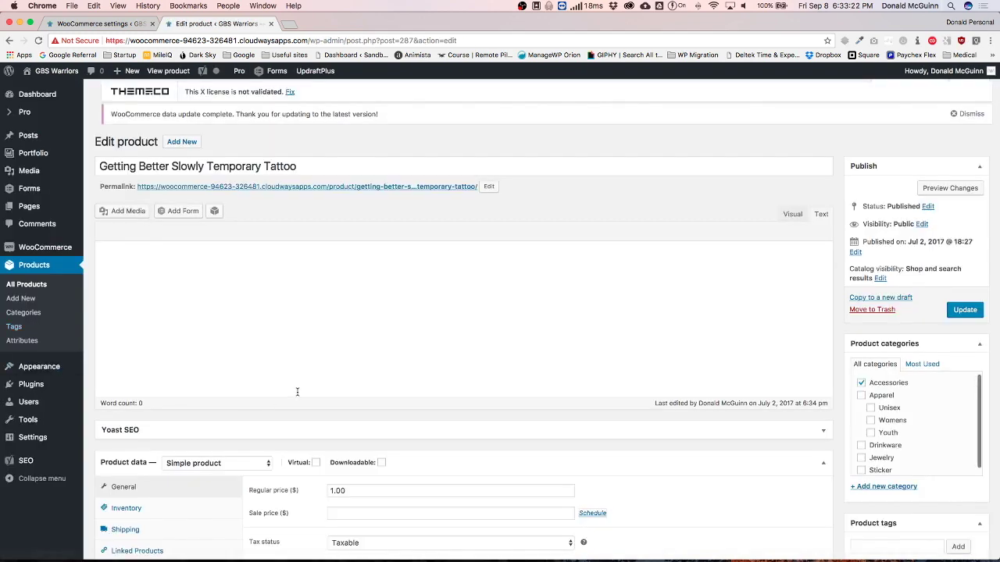
Set the temporary tattoo's shipping class to Small and update the product.
{"action": "scroll", "coordinate": [297, 392], "scroll_direction": "down", "scroll_amount": 5}
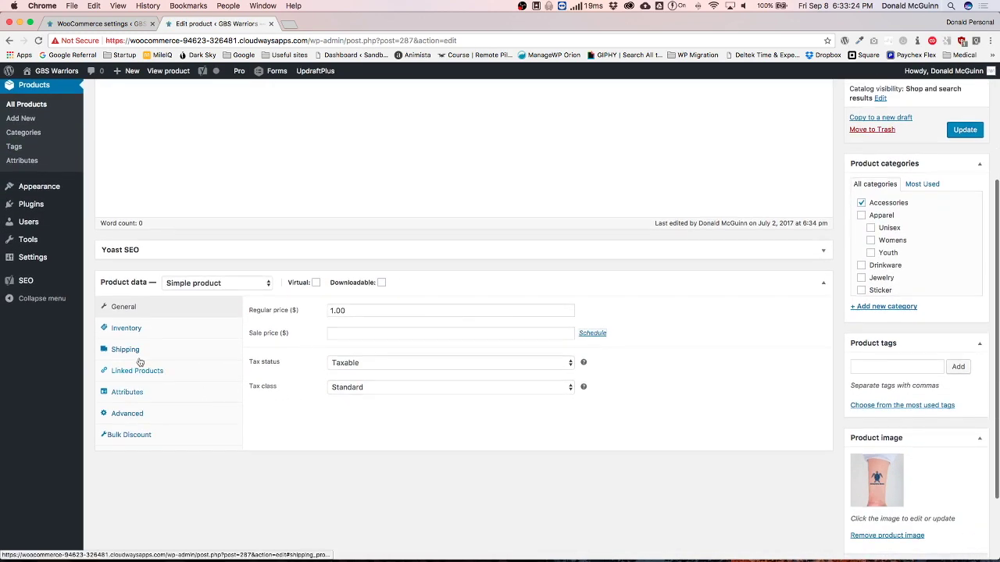
{"action": "left_click", "coordinate": [128, 351]}
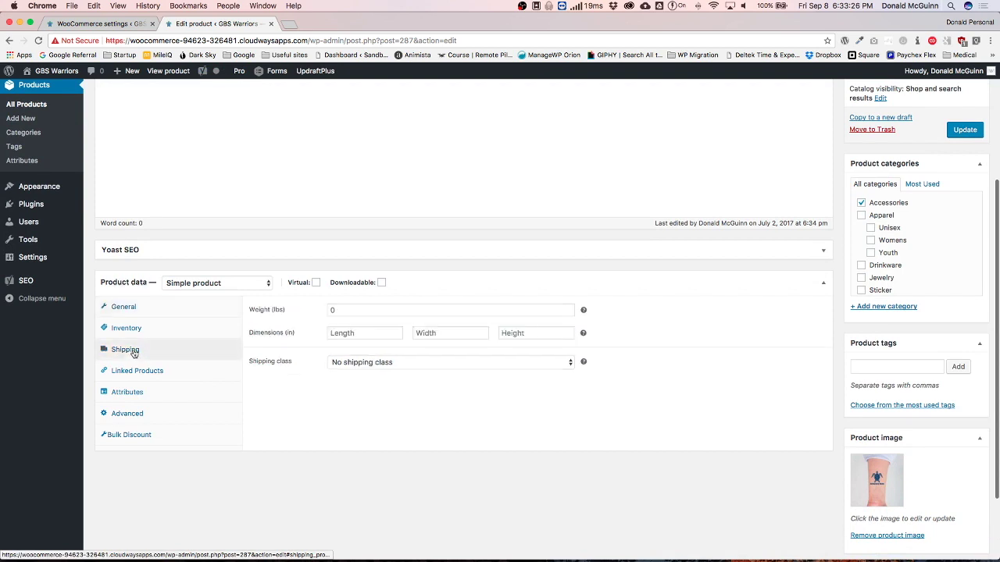
{"action": "left_click", "coordinate": [417, 364]}
{"action": "left_click", "coordinate": [404, 393]}
{"action": "left_click", "coordinate": [305, 396]}
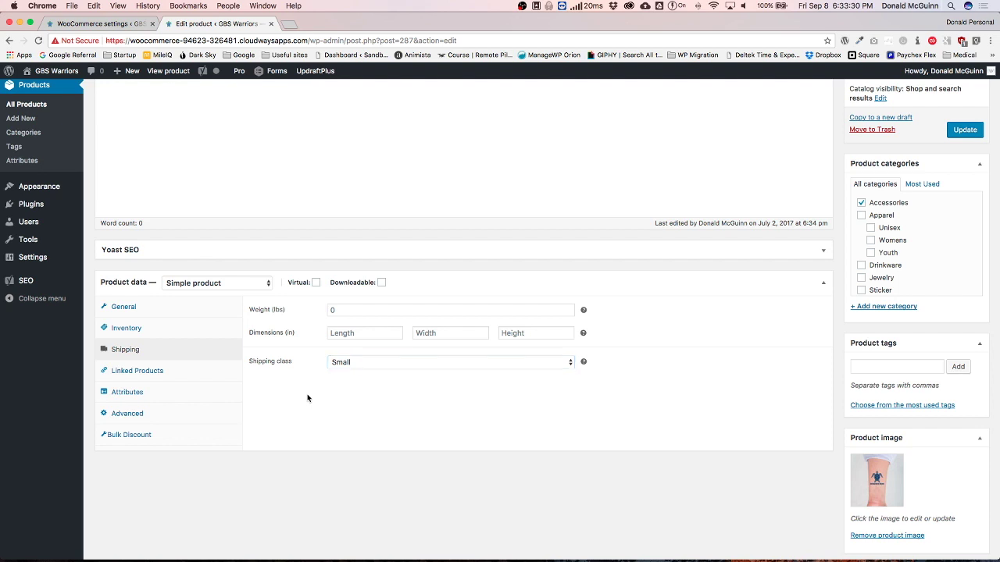
{"action": "left_click", "coordinate": [960, 133]}
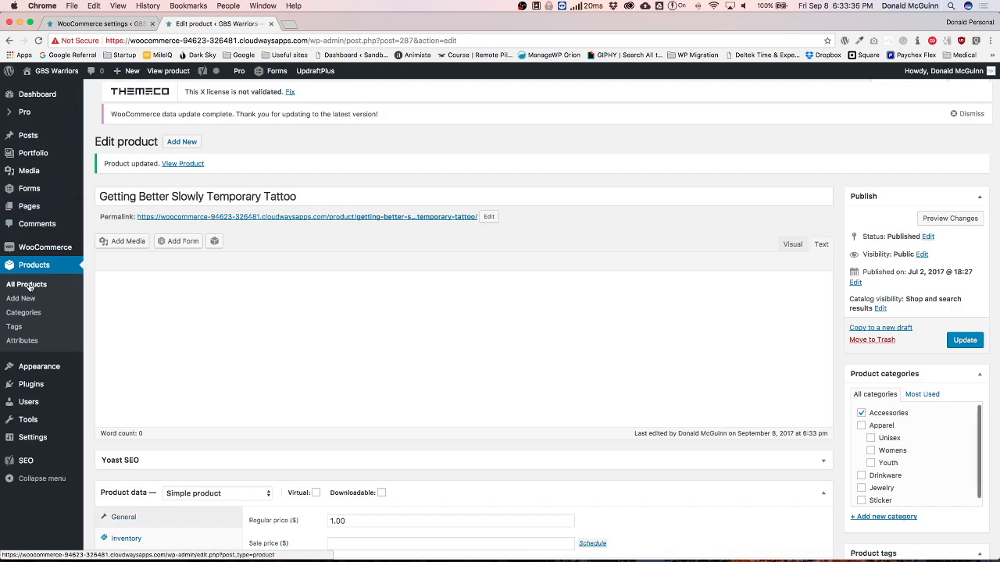
Open GBS Awareness Wine Glass from the product list, set its shipping class to Glass, and update.
{"action": "left_click", "coordinate": [32, 288]}
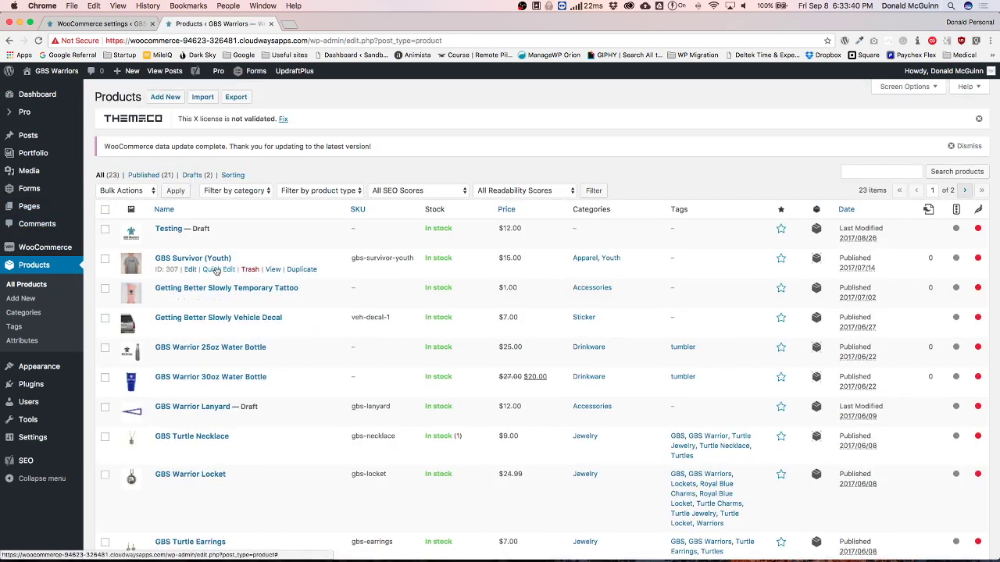
{"action": "scroll", "coordinate": [216, 271], "scroll_direction": "down", "scroll_amount": 6}
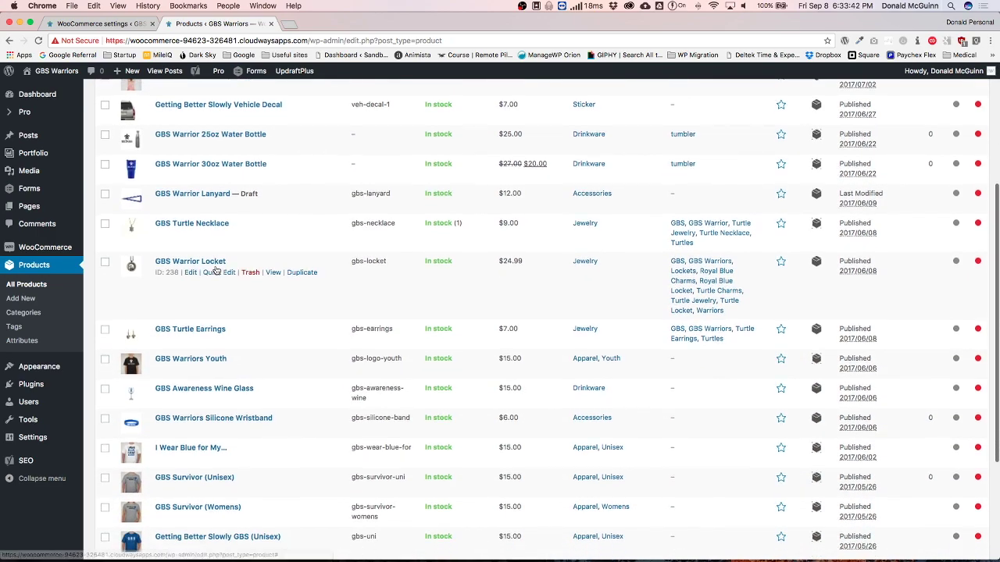
{"action": "left_click", "coordinate": [207, 321]}
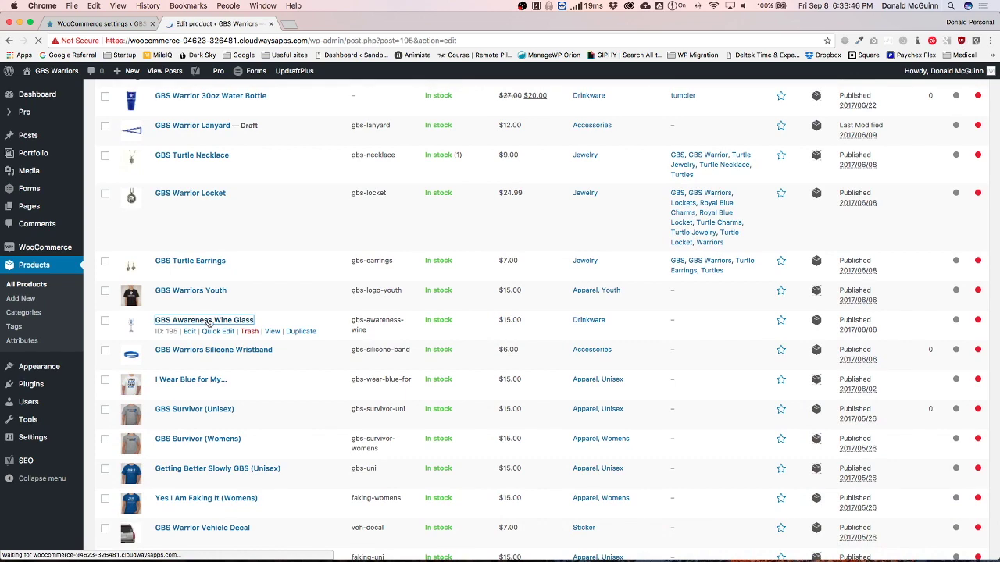
{"action": "scroll", "coordinate": [207, 320], "scroll_direction": "down", "scroll_amount": 5}
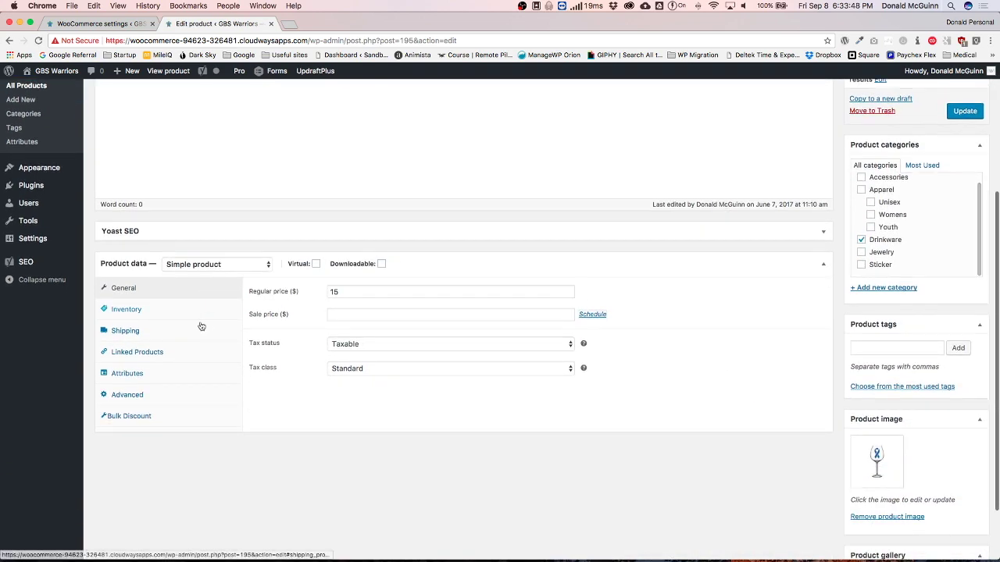
{"action": "left_click", "coordinate": [134, 331]}
{"action": "left_click", "coordinate": [353, 343]}
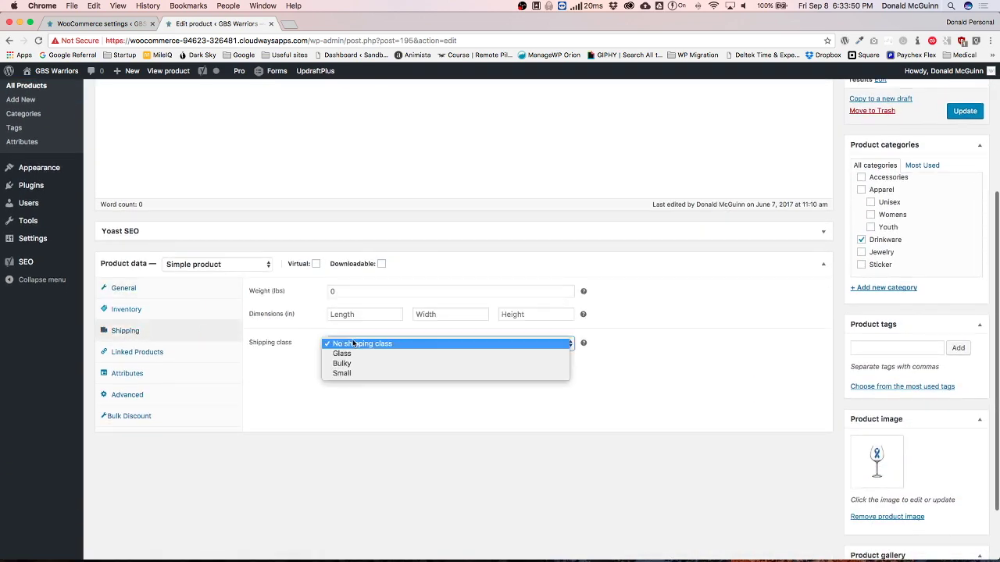
{"action": "left_click", "coordinate": [353, 353]}
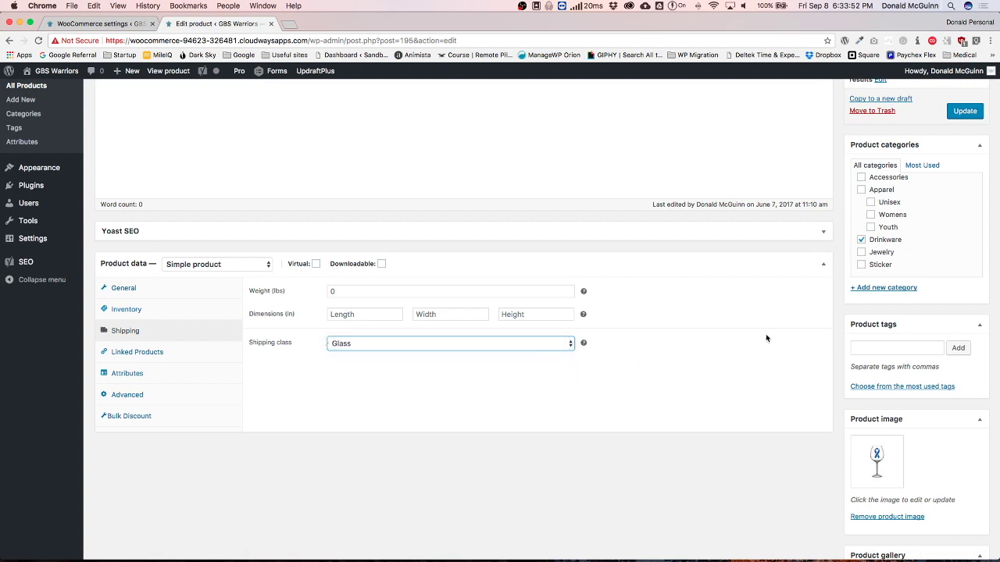
{"action": "scroll", "coordinate": [765, 337], "scroll_direction": "up", "scroll_amount": 3}
{"action": "left_click", "coordinate": [968, 235]}
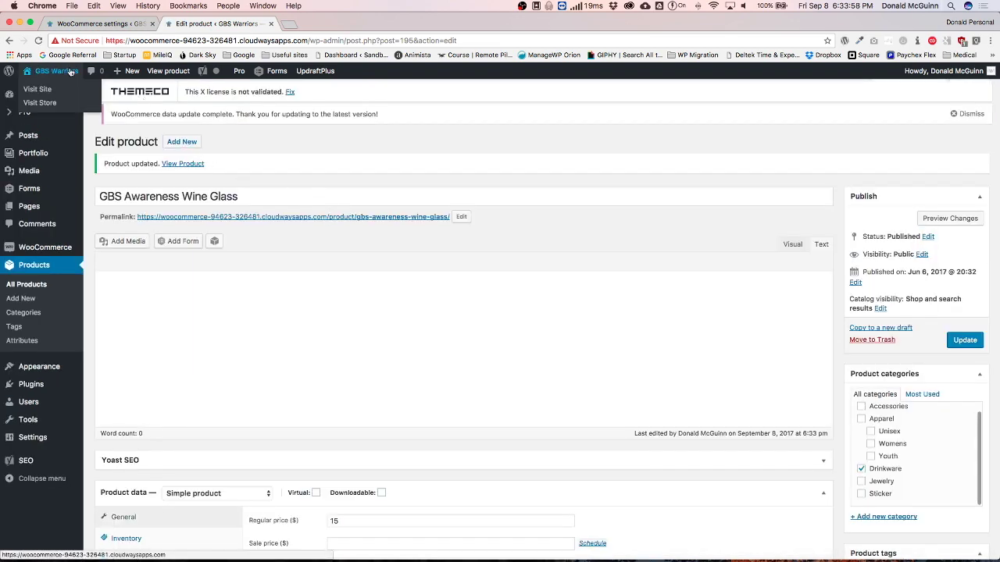
Add the Getting Better Slowly Temporary Tattoo to the cart from the storefront shop.
{"action": "left_click", "coordinate": [69, 71]}
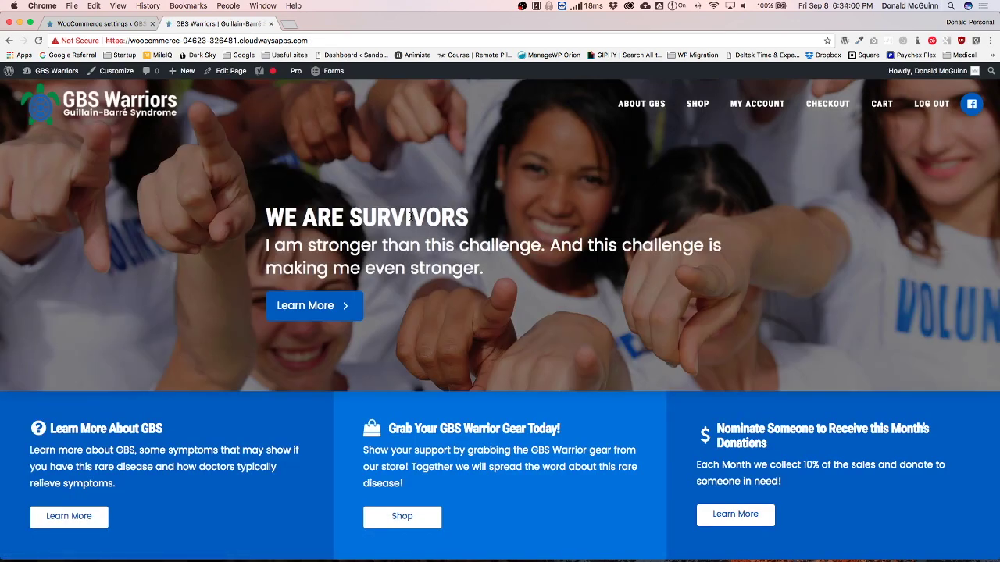
{"action": "left_click", "coordinate": [690, 106]}
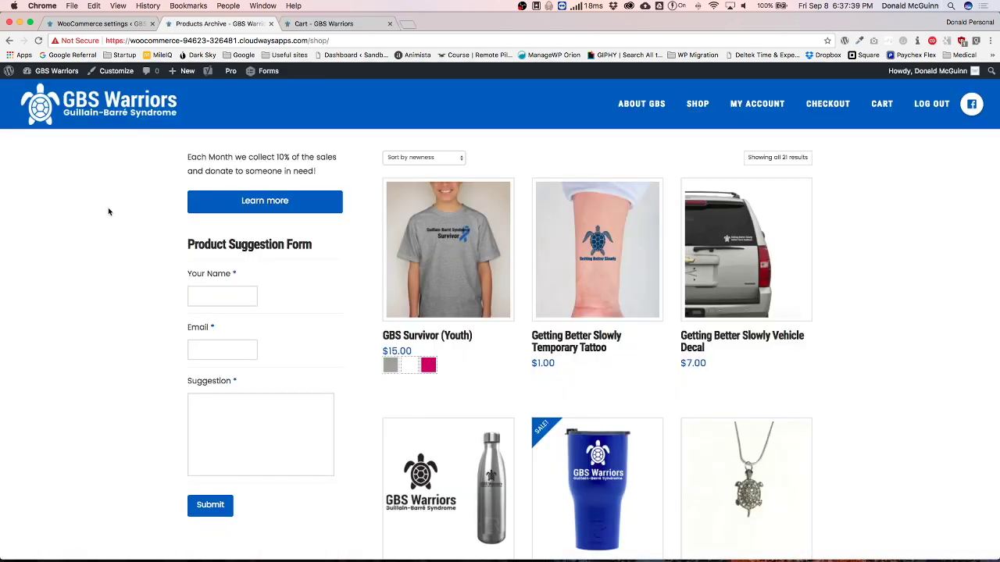
{"action": "left_click", "coordinate": [598, 248]}
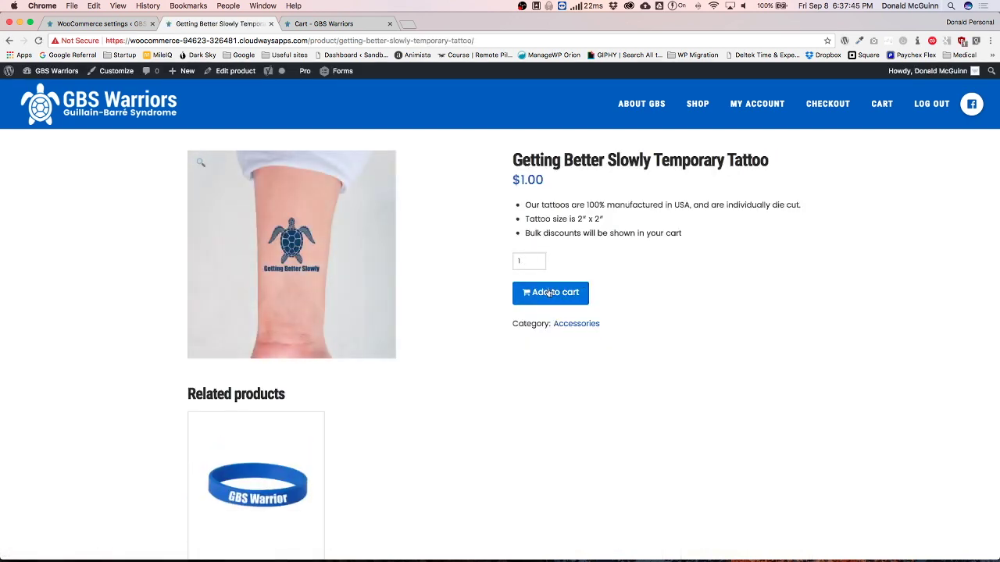
{"action": "left_click", "coordinate": [550, 292]}
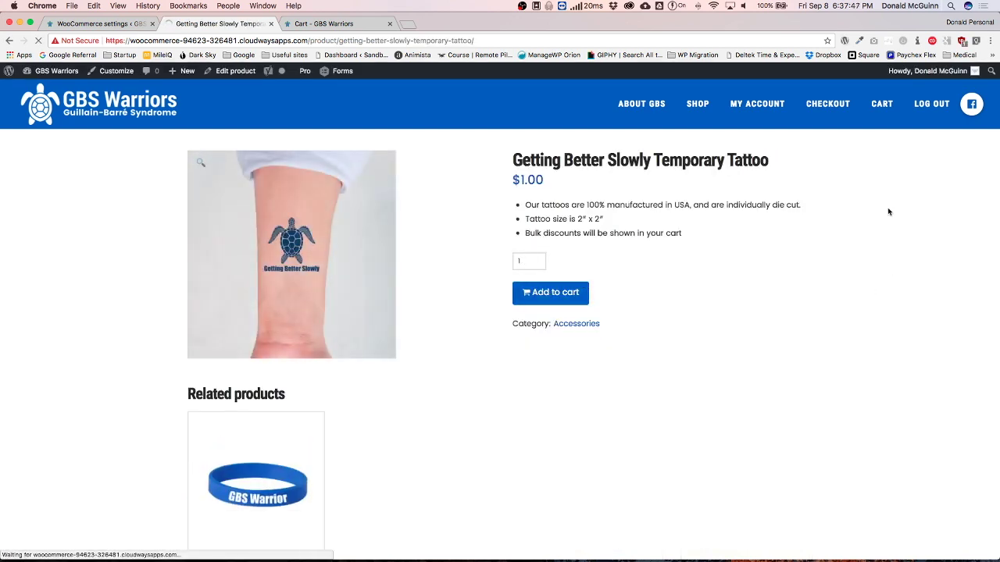
Confirm the cart shows $3.99 Ground Shipping, then go back to the shop listing.
{"action": "left_click", "coordinate": [883, 107]}
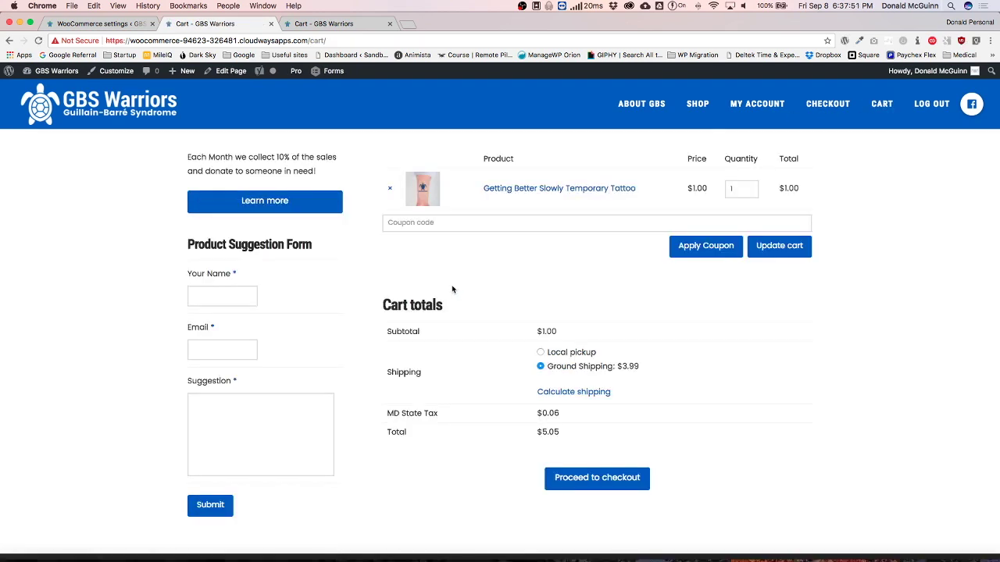
{"action": "left_click_drag", "start_coordinate": [573, 367], "coordinate": [639, 370]}
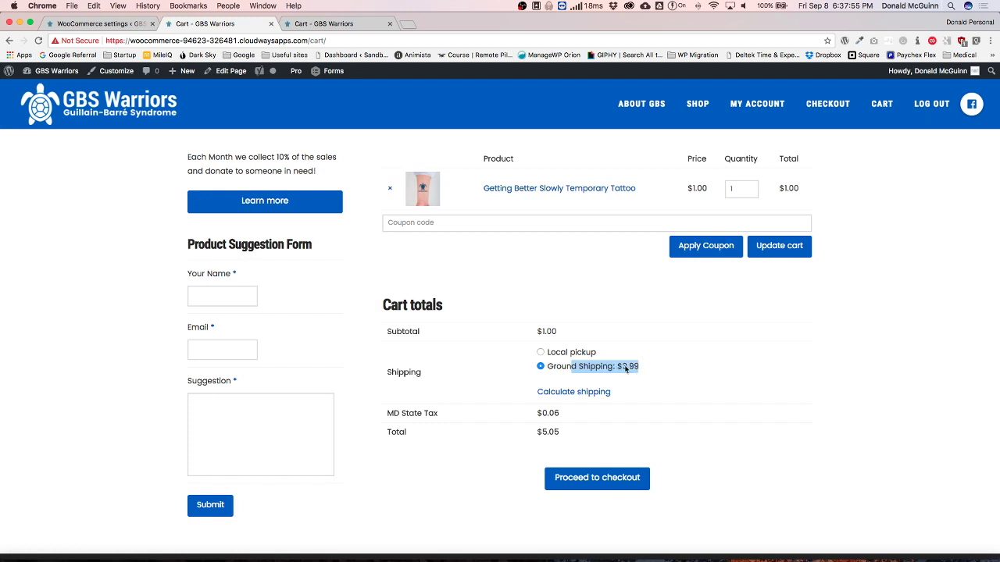
{"action": "left_click", "coordinate": [554, 302]}
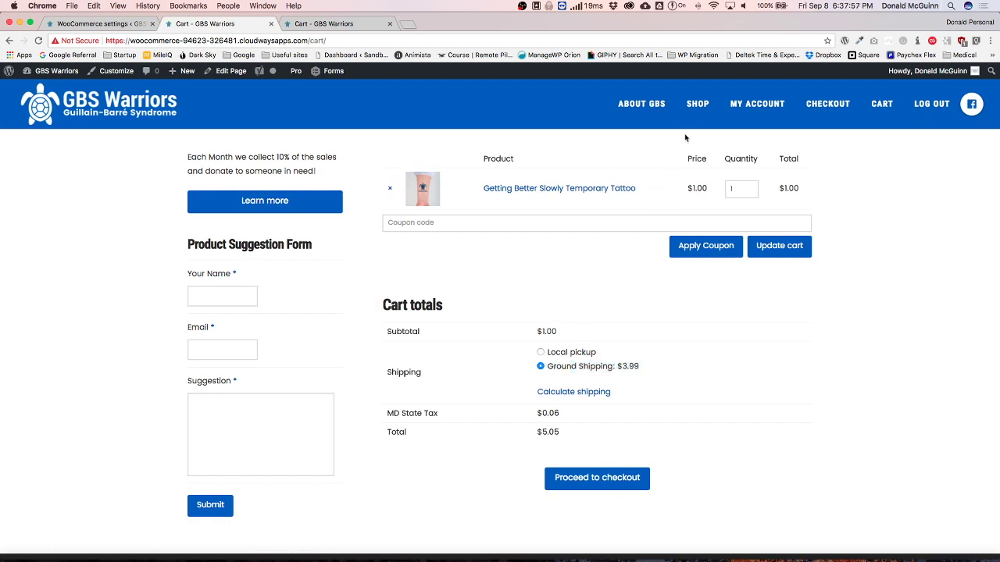
{"action": "left_click", "coordinate": [698, 106]}
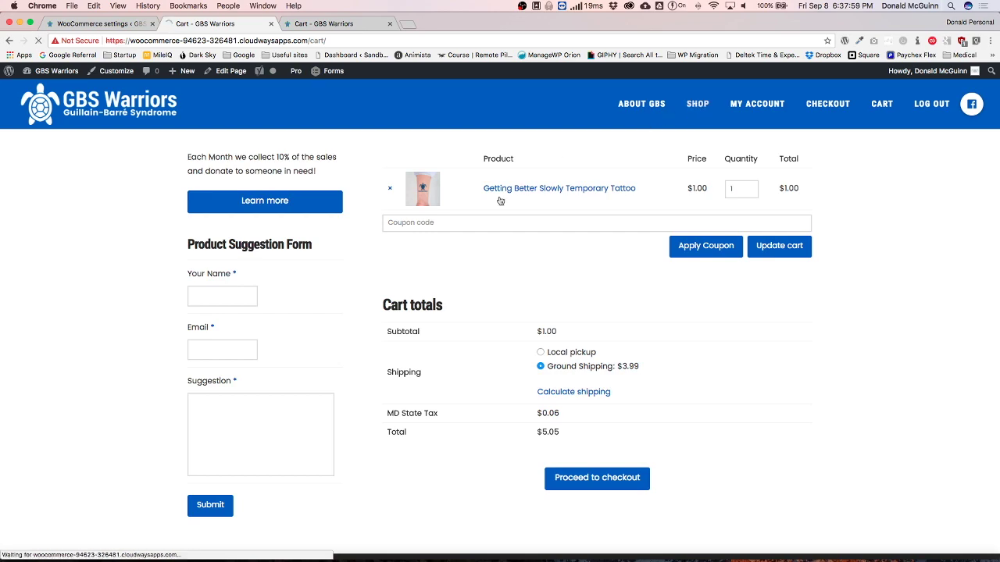
{"action": "scroll", "coordinate": [448, 279], "scroll_direction": "down", "scroll_amount": 10}
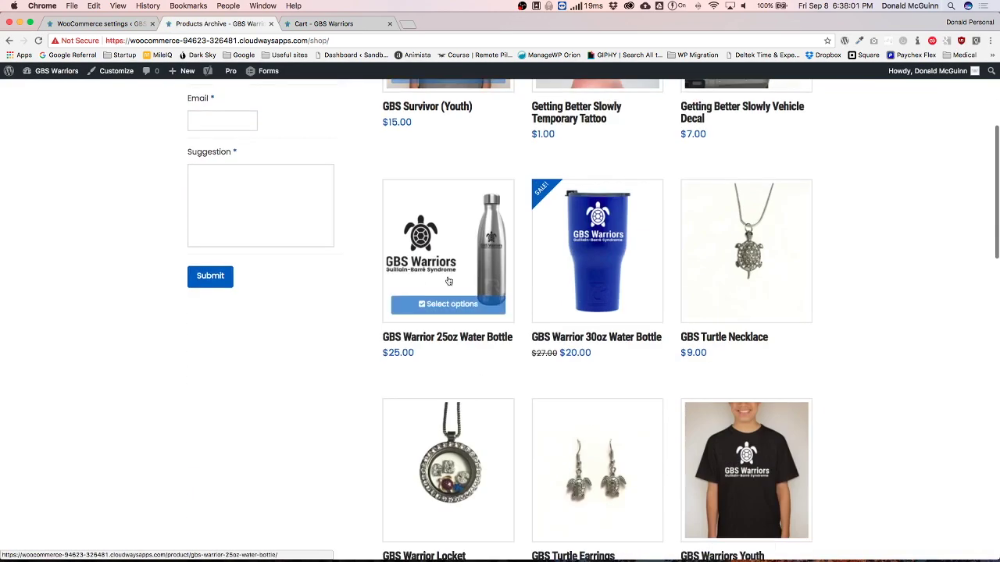
Add the GBS Awareness Wine Glass to the cart and confirm Ground Shipping shows $12.99.
{"action": "left_click", "coordinate": [461, 331]}
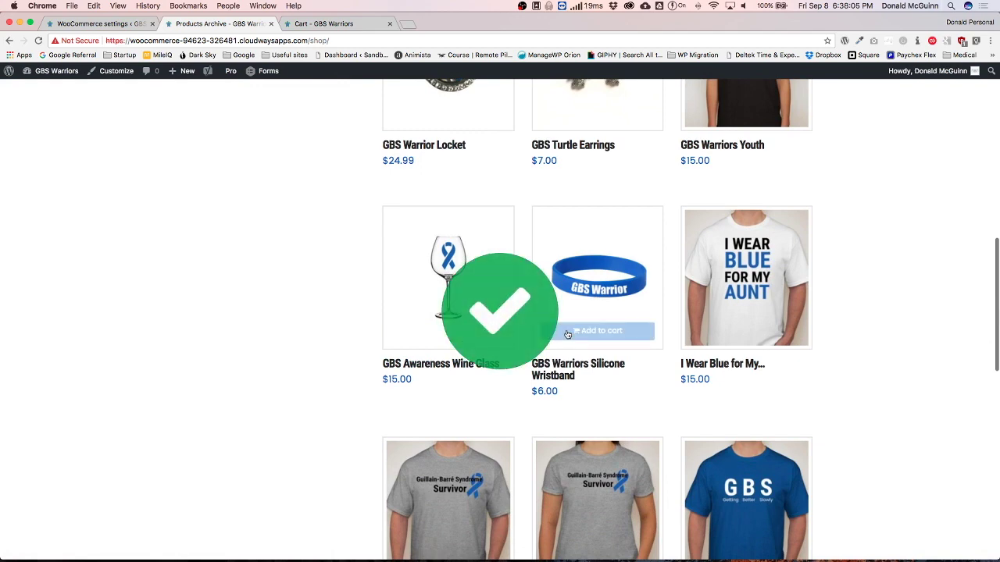
{"action": "scroll", "coordinate": [600, 313], "scroll_direction": "up", "scroll_amount": 3}
{"action": "scroll", "coordinate": [600, 313], "scroll_direction": "up", "scroll_amount": 10}
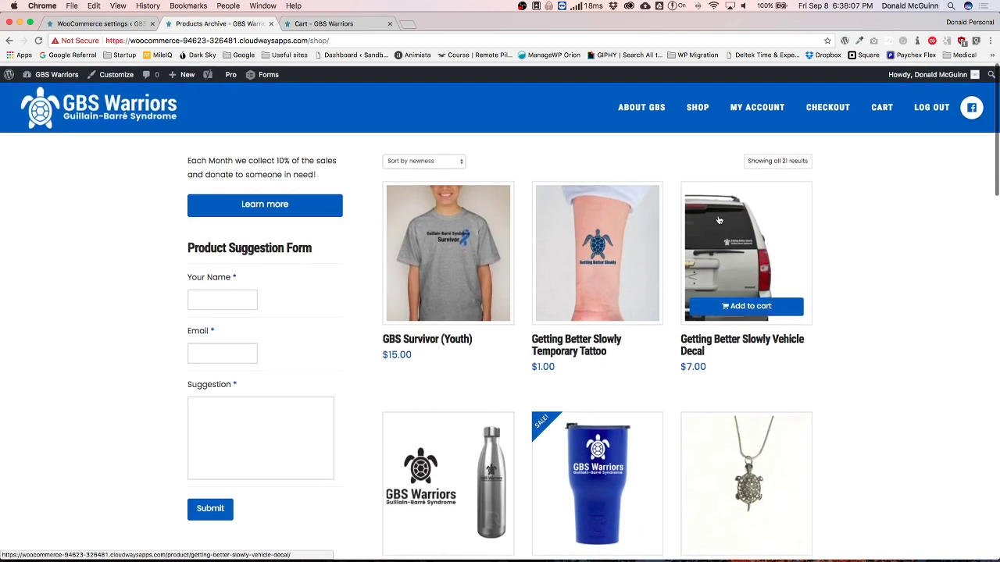
{"action": "left_click", "coordinate": [885, 104]}
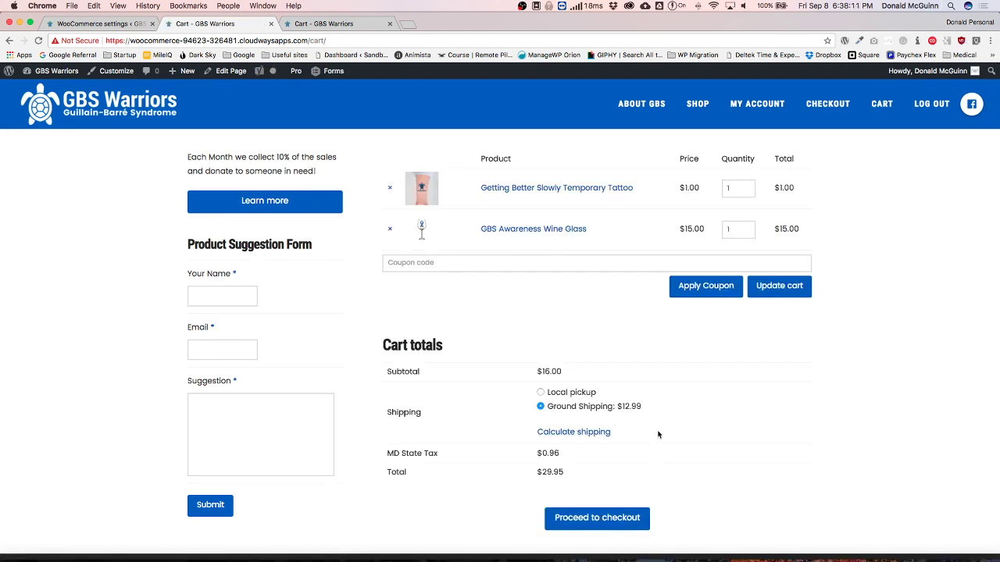
{"action": "left_click_drag", "start_coordinate": [644, 407], "coordinate": [549, 410]}
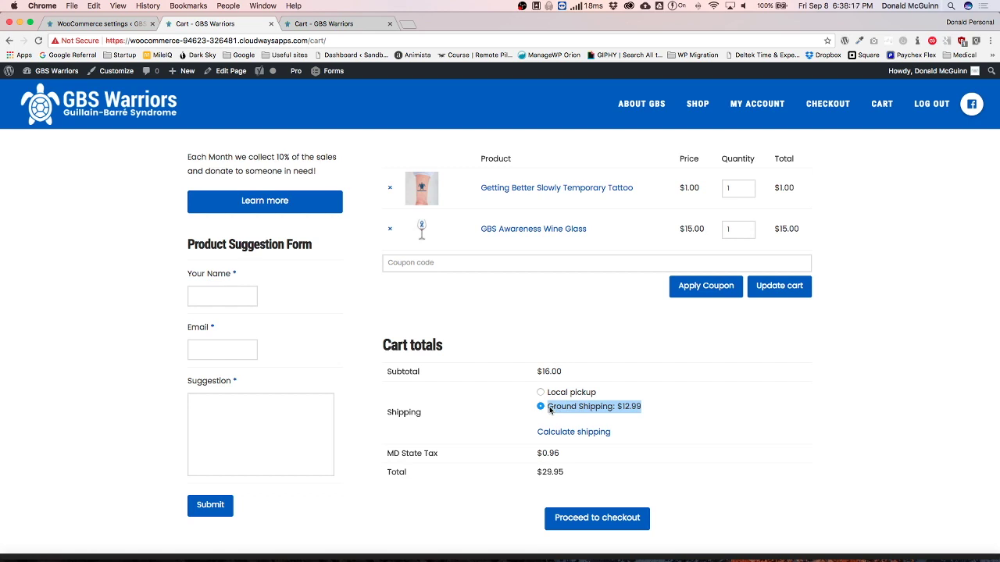
Remove the temporary tattoo and the wine glass so the cart is empty.
{"action": "left_click", "coordinate": [390, 188]}
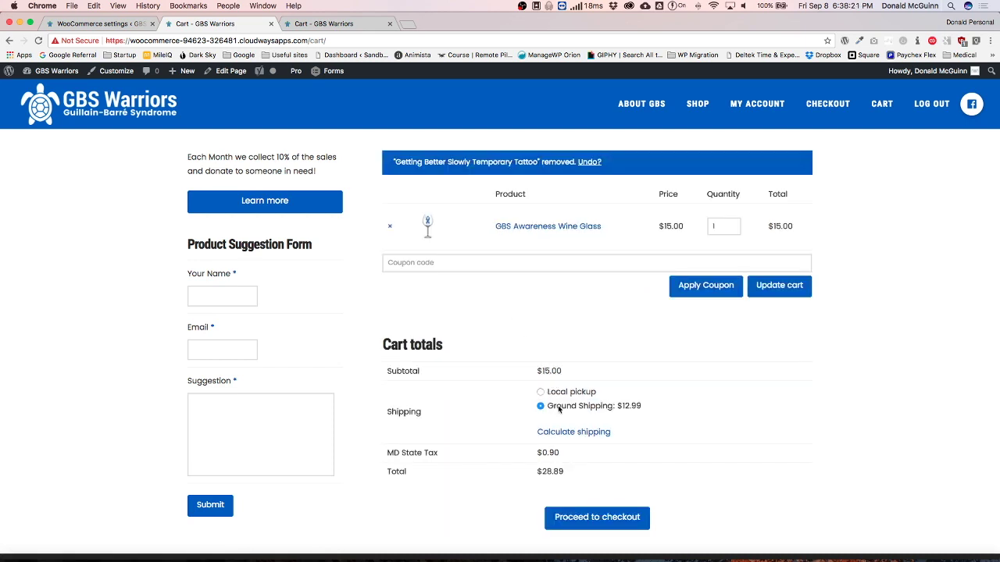
{"action": "left_click", "coordinate": [390, 227]}
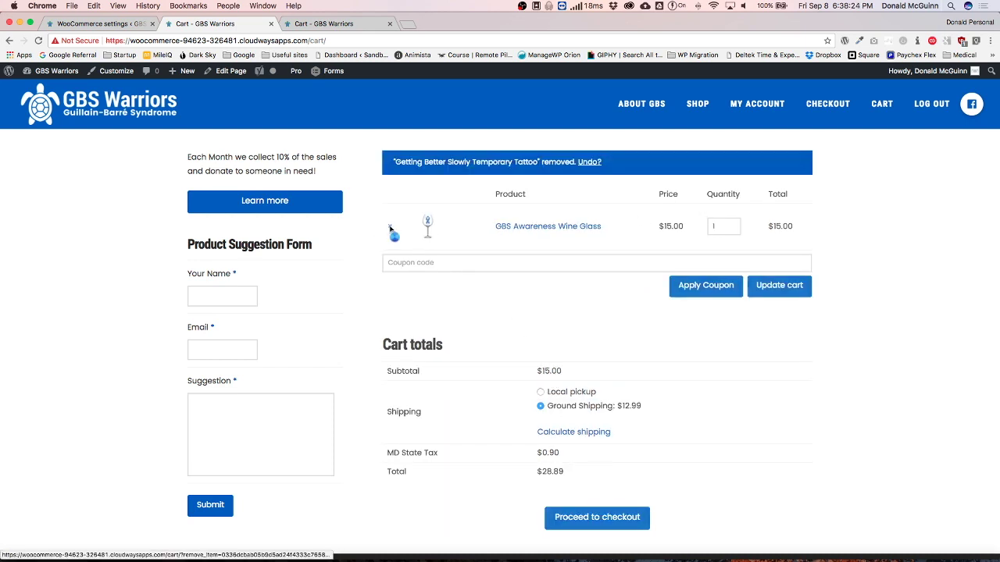
{"action": "left_click", "coordinate": [697, 105]}
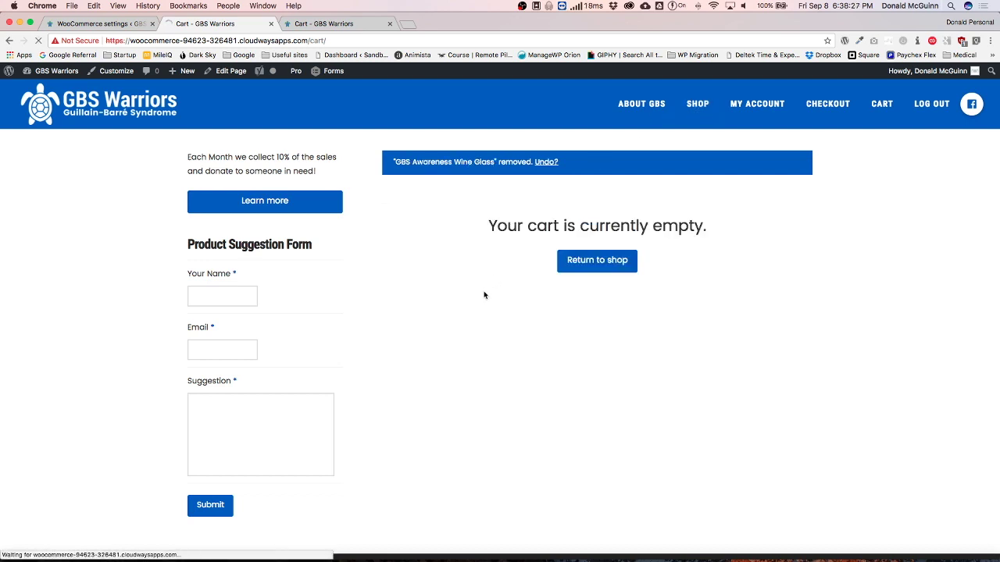
Add the GBS Warrior Vehicle Decal to the cart from the Shop page.
{"action": "scroll", "coordinate": [590, 304], "scroll_direction": "down", "scroll_amount": 5}
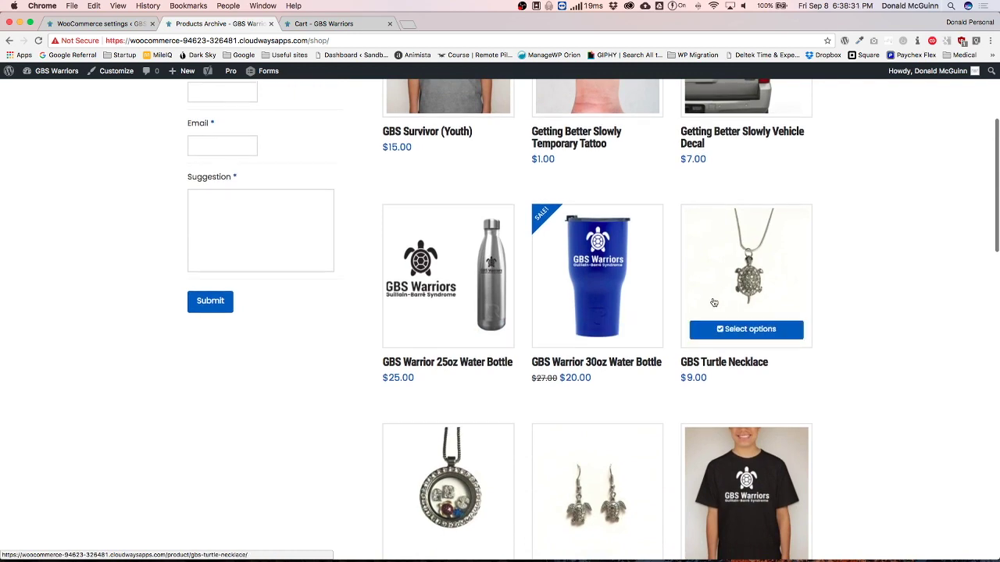
{"action": "scroll", "coordinate": [711, 301], "scroll_direction": "down", "scroll_amount": 5}
{"action": "scroll", "coordinate": [713, 302], "scroll_direction": "down", "scroll_amount": 7}
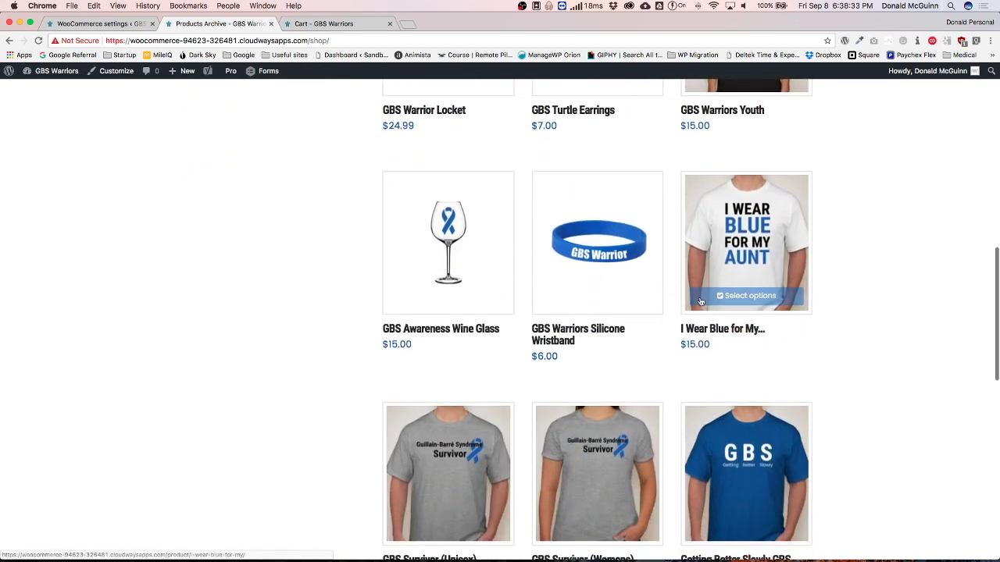
{"action": "scroll", "coordinate": [435, 283], "scroll_direction": "down", "scroll_amount": 12}
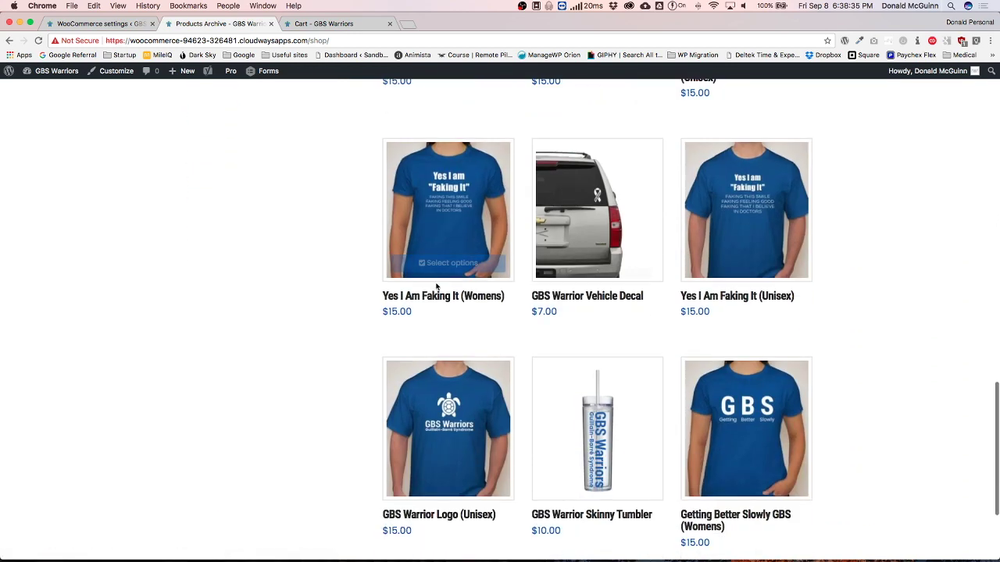
{"action": "left_click", "coordinate": [583, 269]}
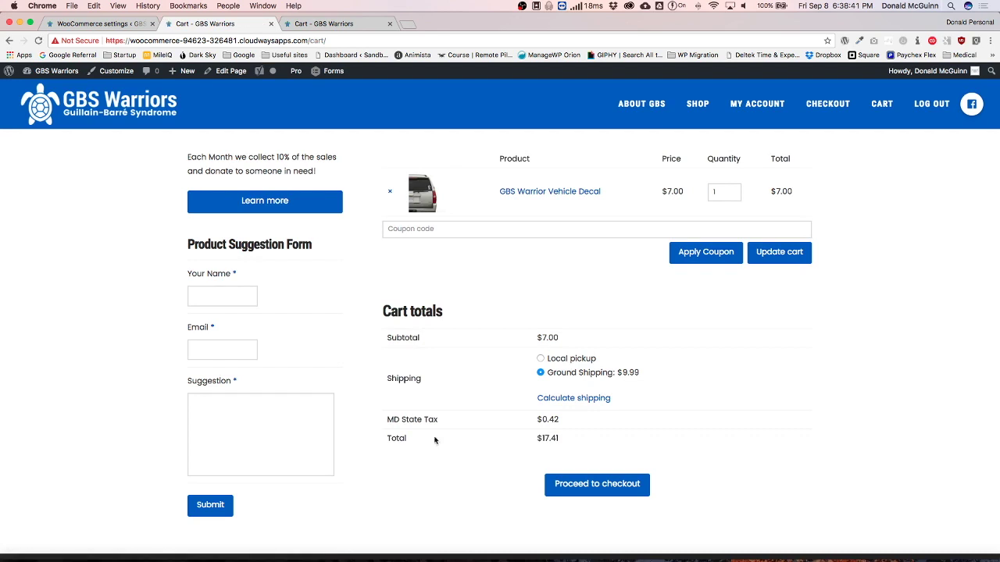
Confirm the decal's $9.99 Ground Shipping in the cart, then close the storefront tabs.
{"action": "left_click_drag", "start_coordinate": [643, 374], "coordinate": [549, 379]}
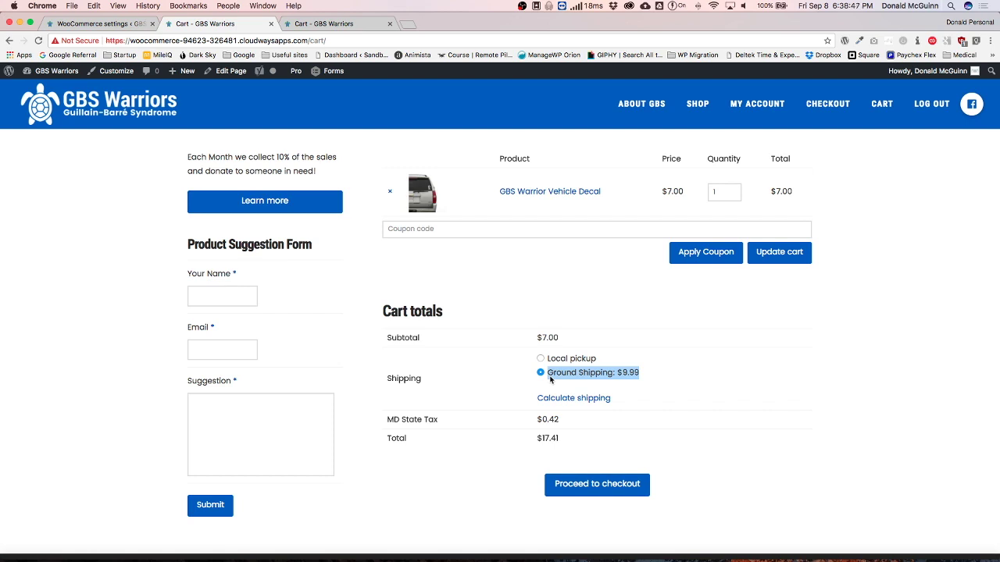
{"action": "left_click", "coordinate": [508, 373]}
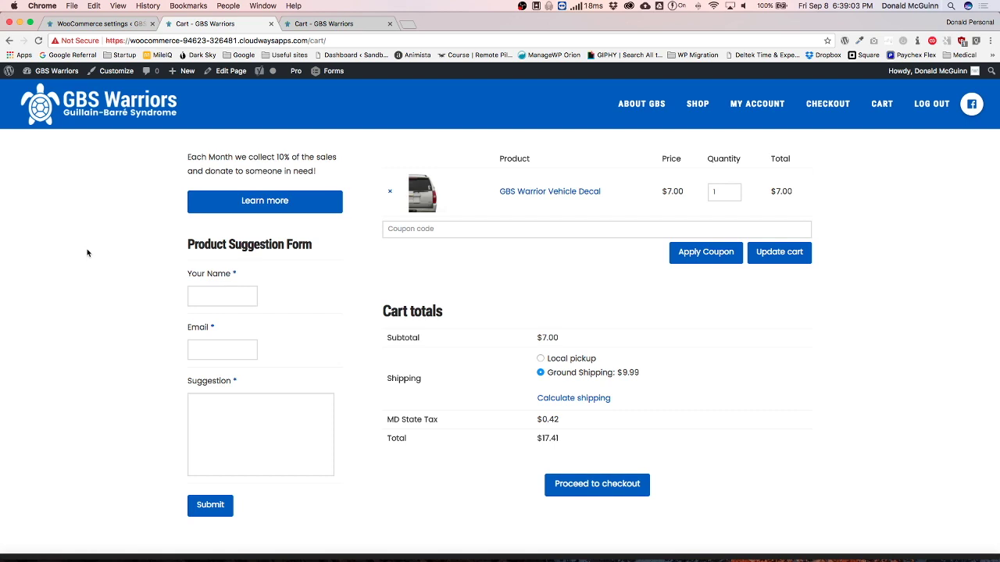
{"action": "key", "text": "super+w"}
{"action": "key", "text": "super+w"}
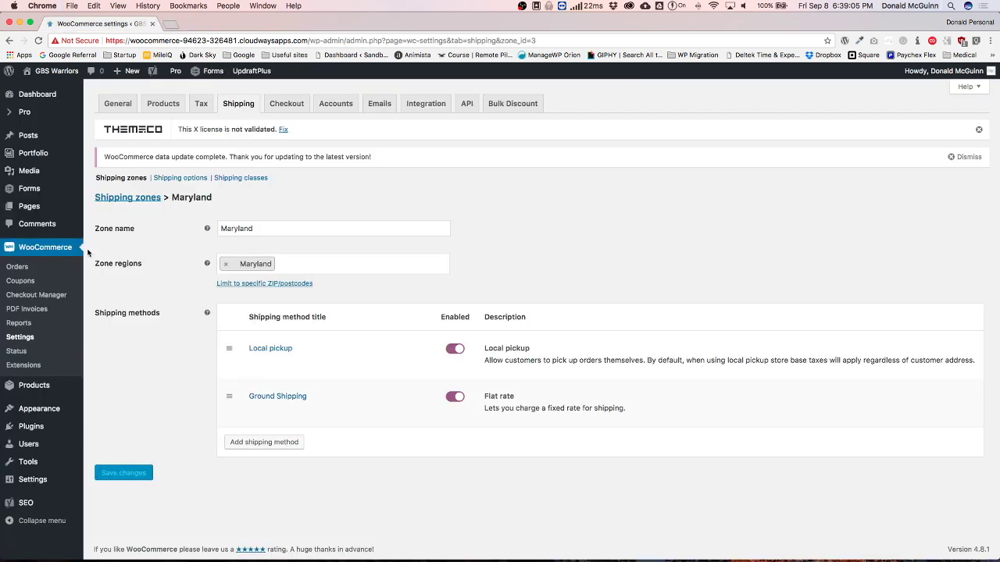